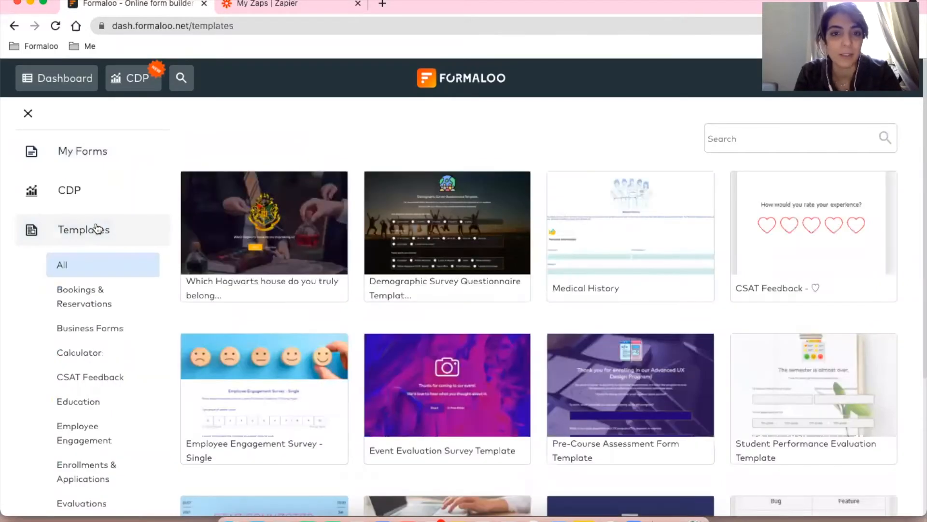
Filter the Formaloo template gallery to Lead Generation to find the SEO Content Request Form.
scroll(118, 398, down, 4)
scroll(118, 398, down, 2)
click(103, 423)
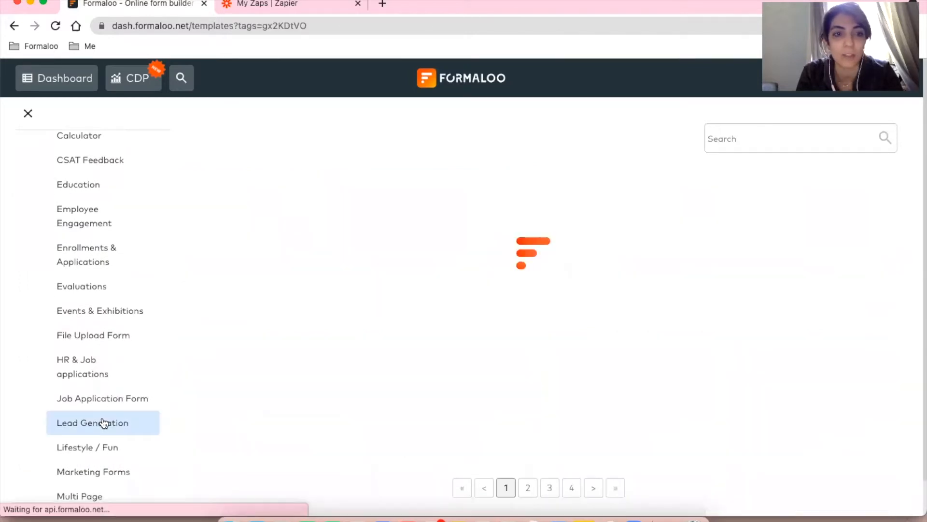
mouse_move(653, 248)
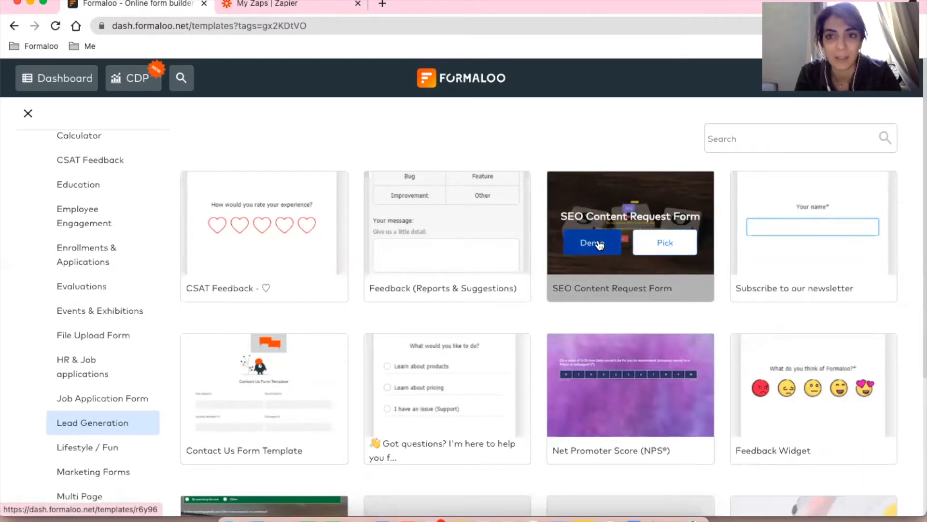
Copy the SEO Content Request template, retitle it 'SEO Content Request', save, and open the live form.
click(672, 247)
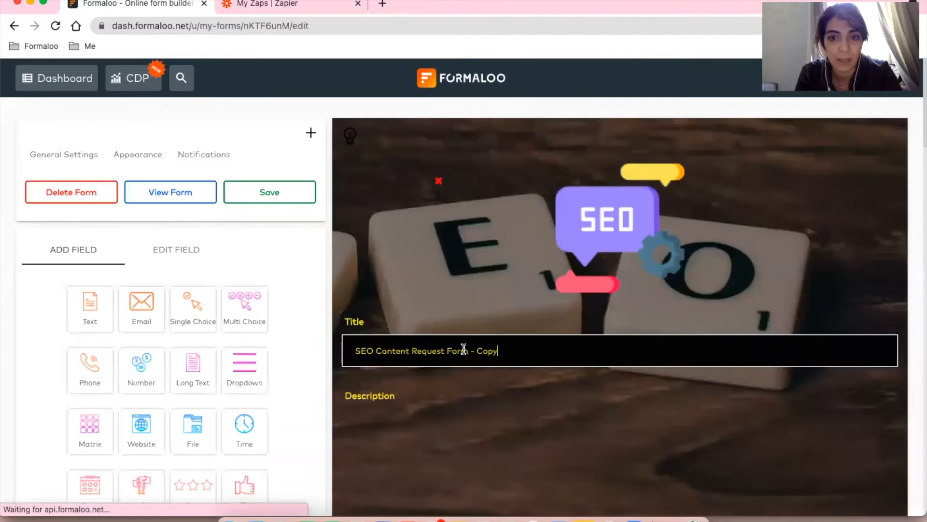
drag(444, 350, 506, 349)
key(BackSpace)
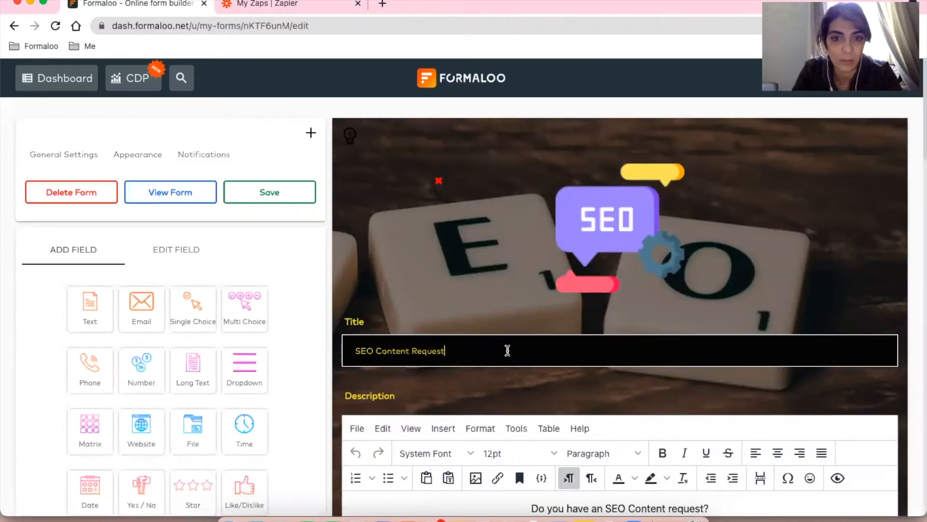
click(283, 193)
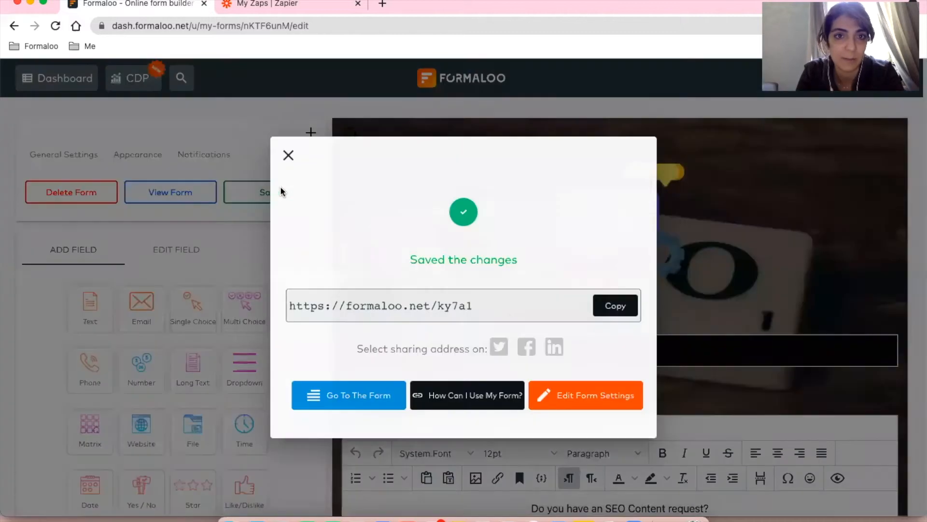
click(363, 395)
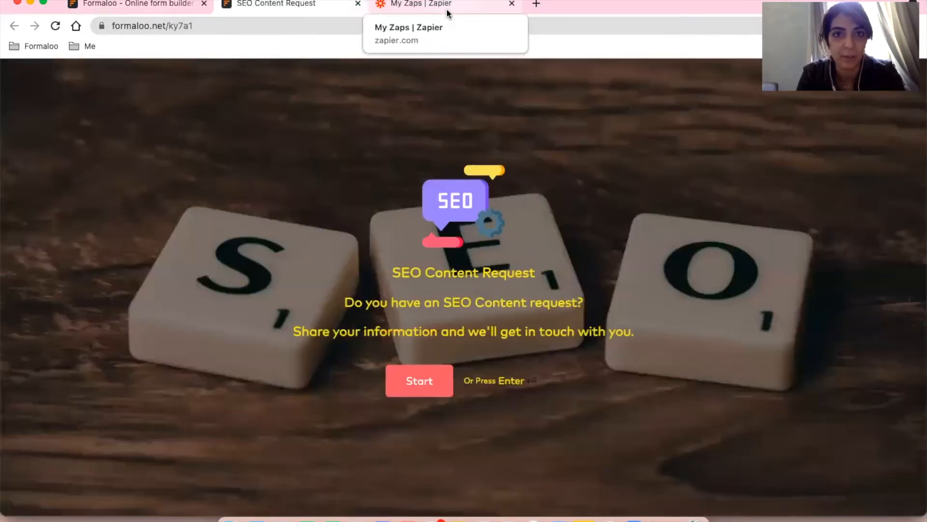
Create a new Zapier zap triggered by Formaloo's New Form Entry event.
click(446, 7)
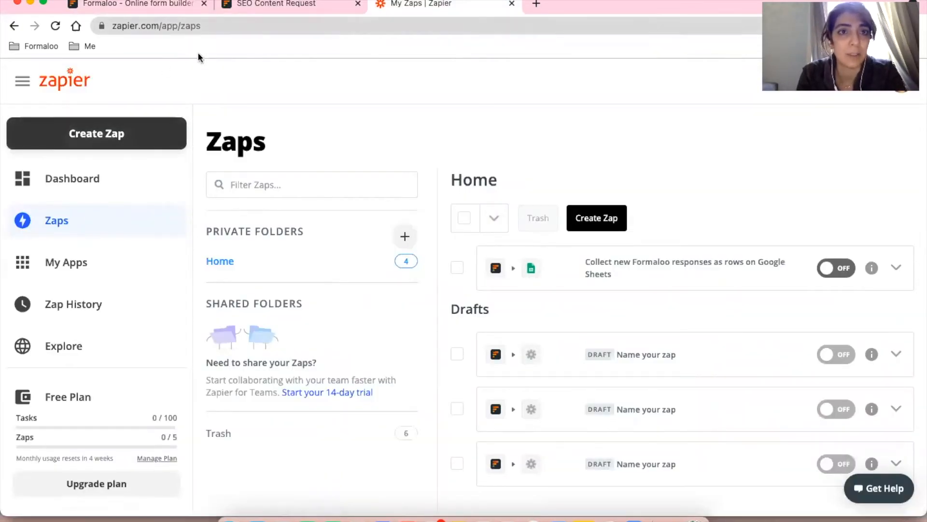
click(97, 132)
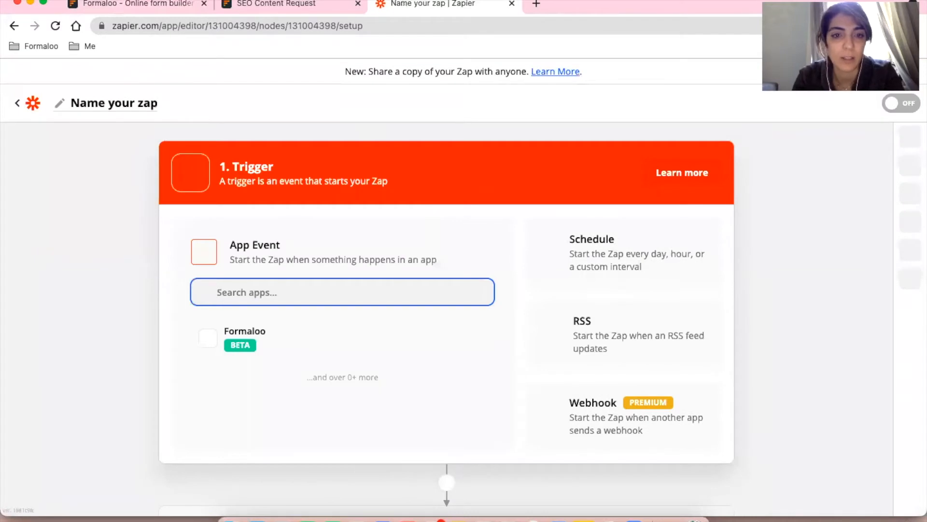
click(234, 345)
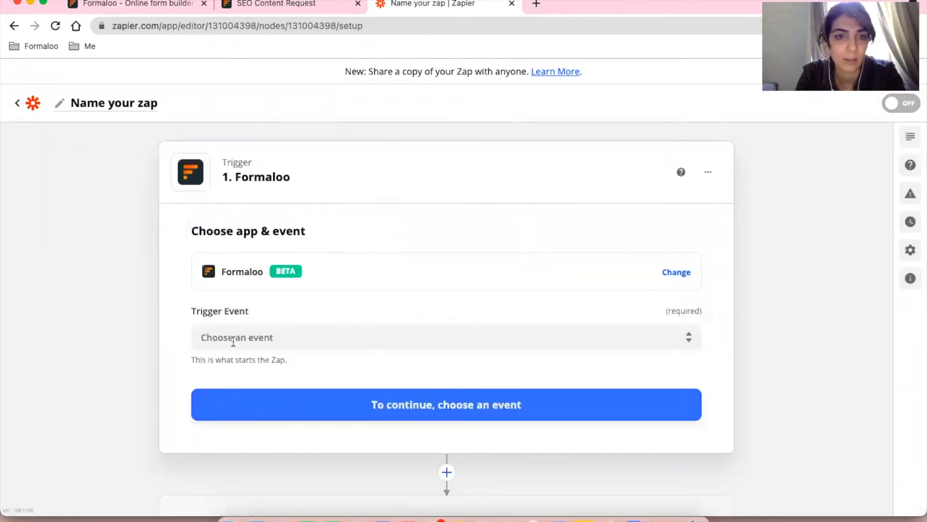
click(282, 334)
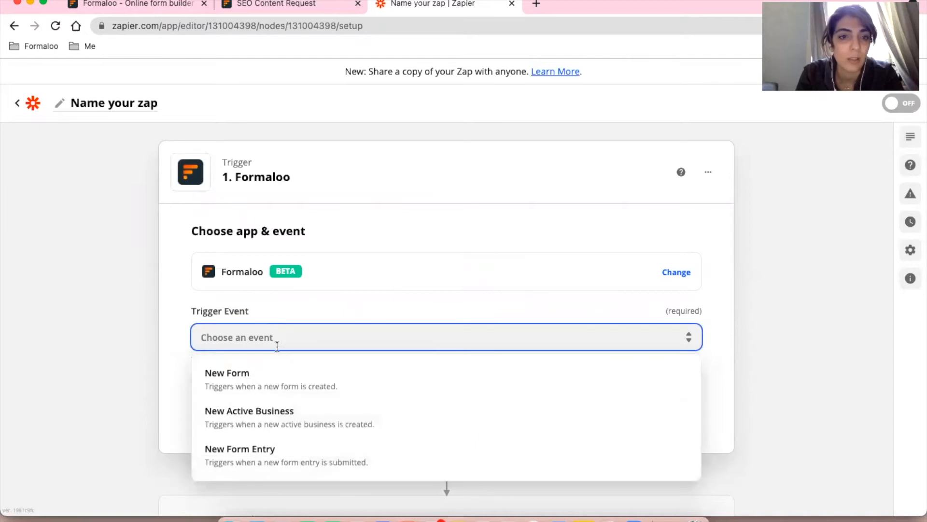
click(265, 451)
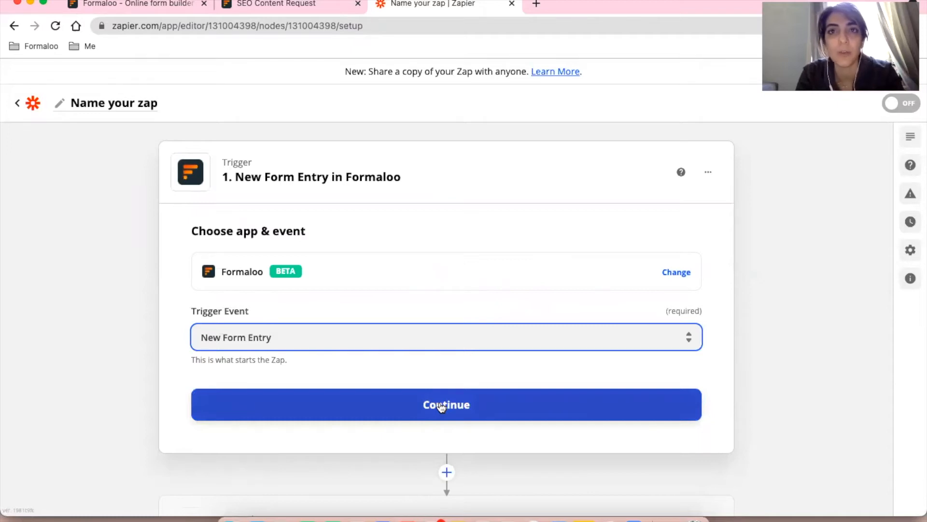
click(449, 403)
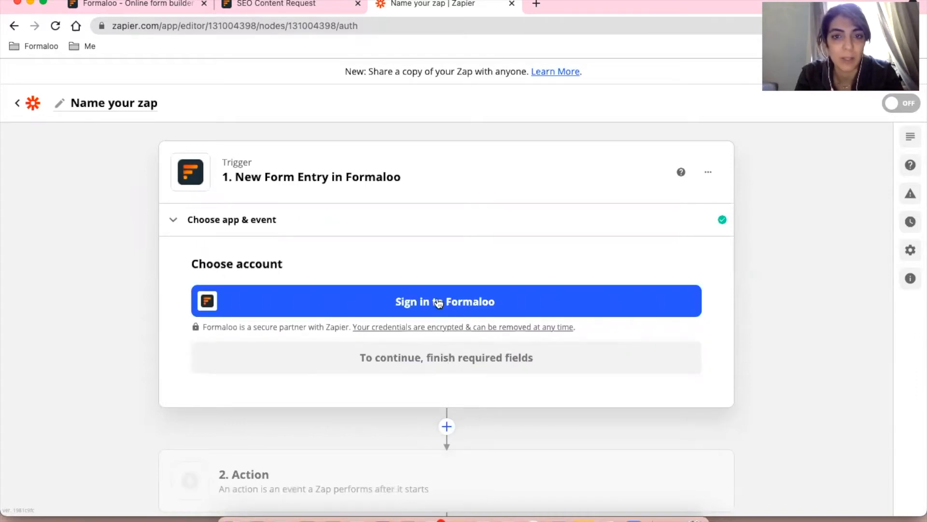
Begin the Formaloo sign-in with the Formaloo.Net endpoint and open the Formaloo CDP panel.
click(439, 303)
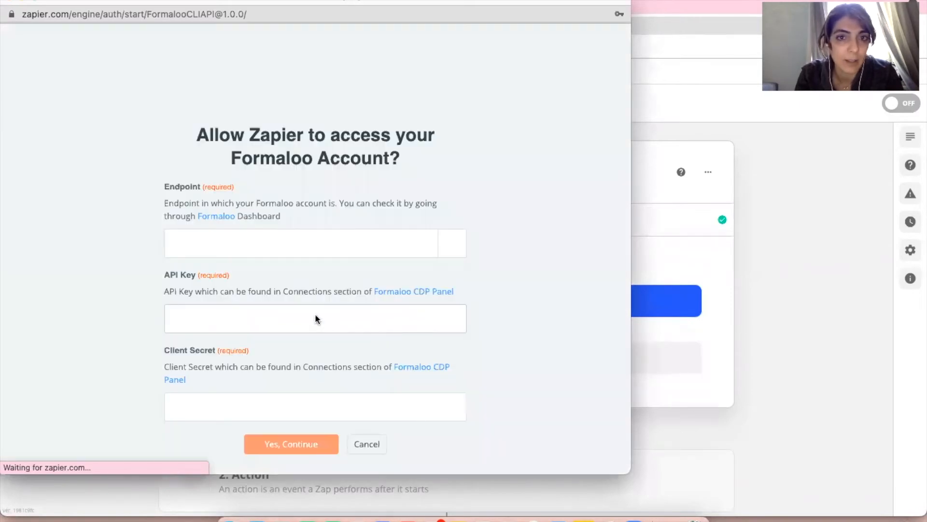
click(455, 246)
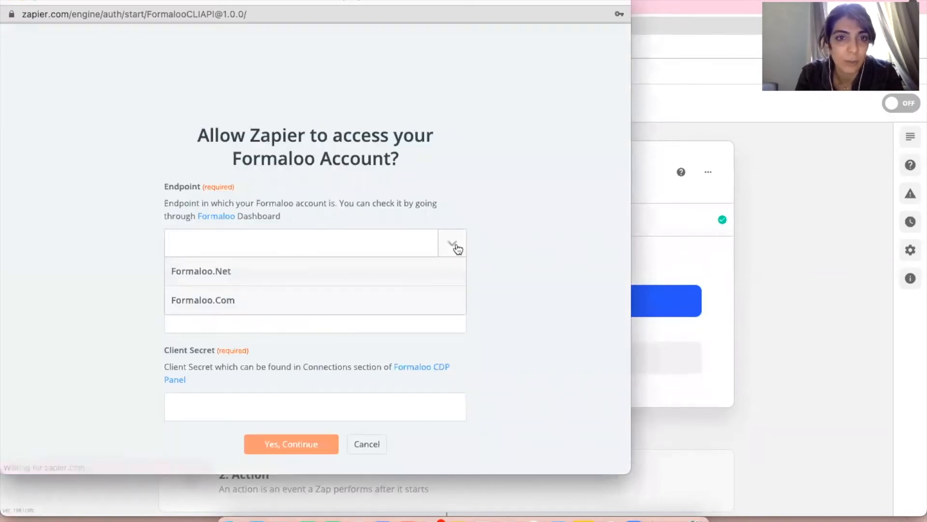
click(403, 269)
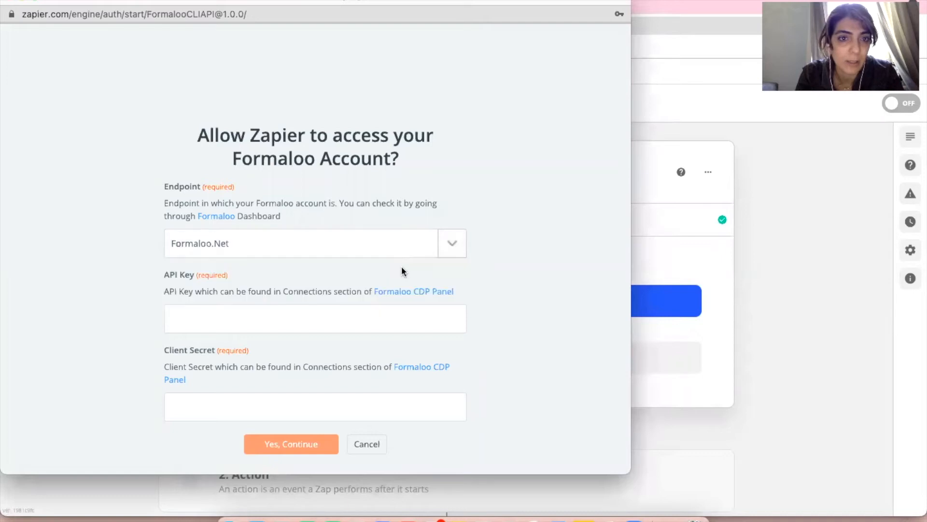
click(419, 292)
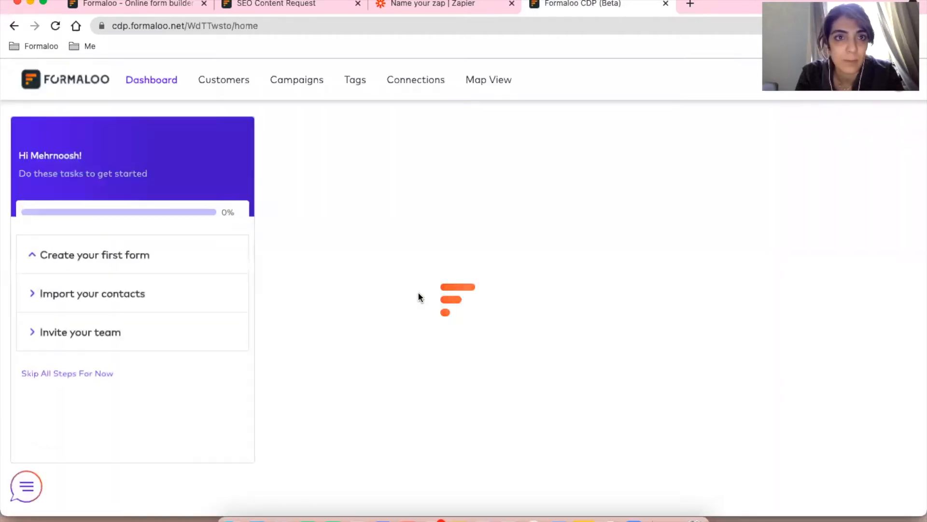
Copy the Formaloo connection's API key from CDP Connections into Zapier's API key field.
click(22, 487)
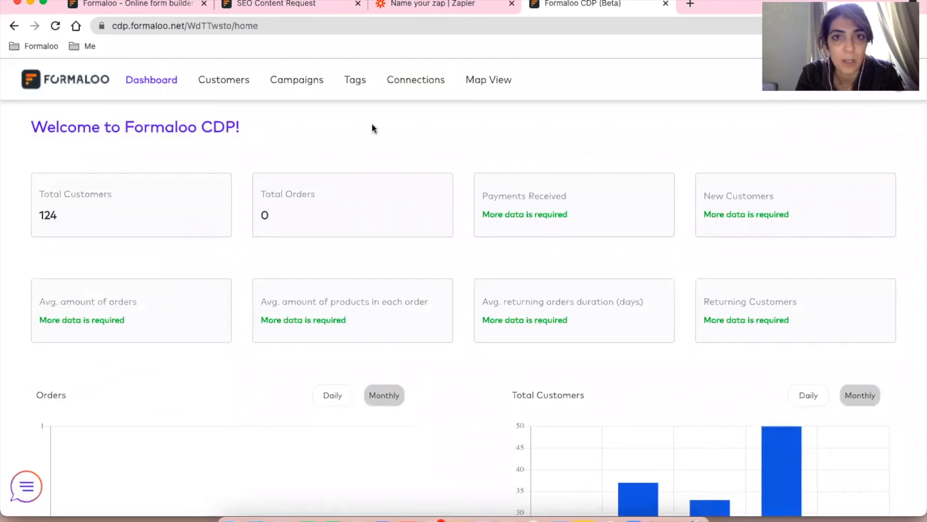
click(413, 82)
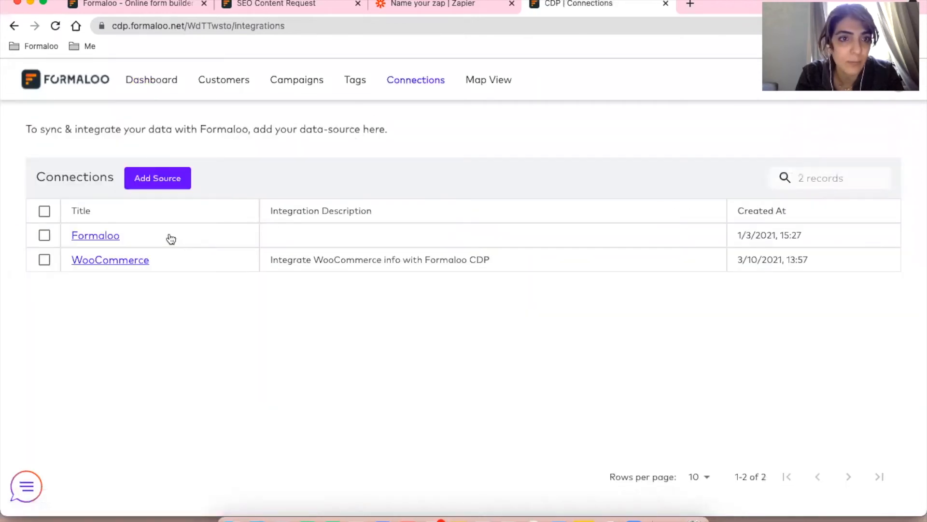
click(107, 238)
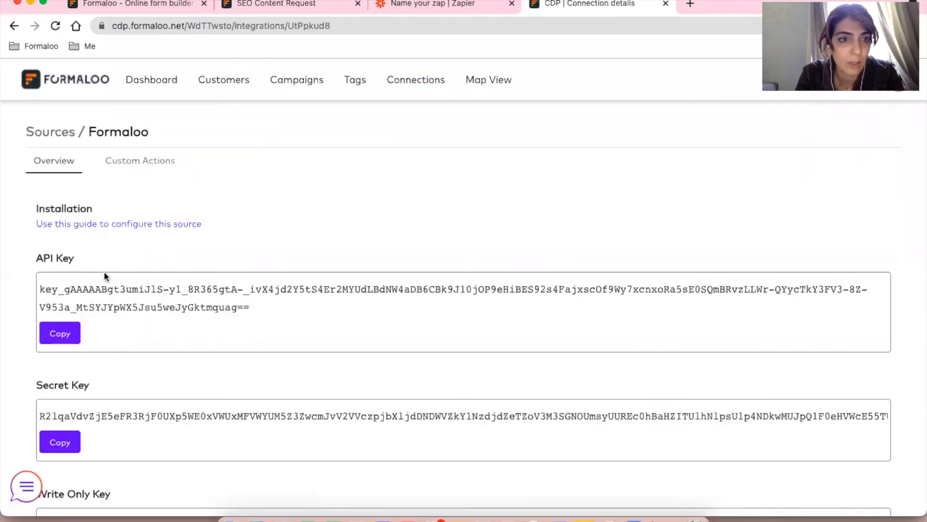
click(66, 337)
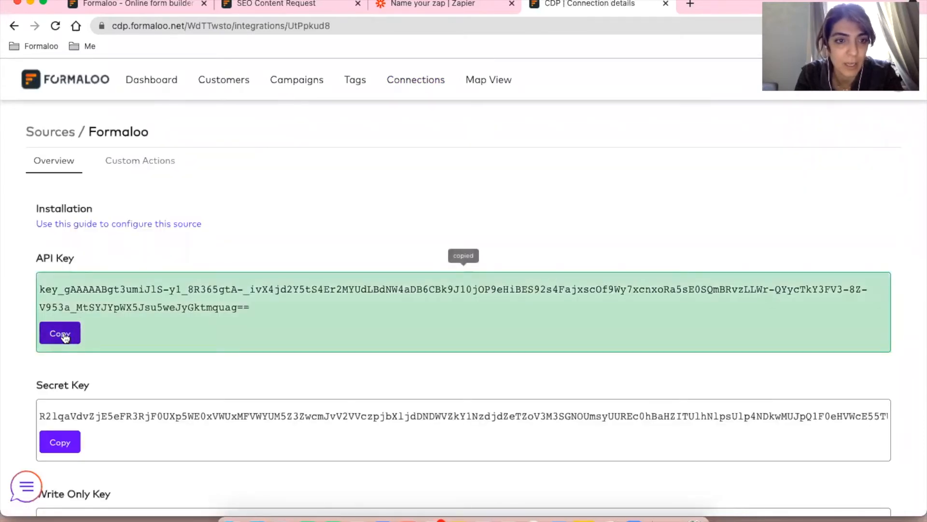
key(super+grave)
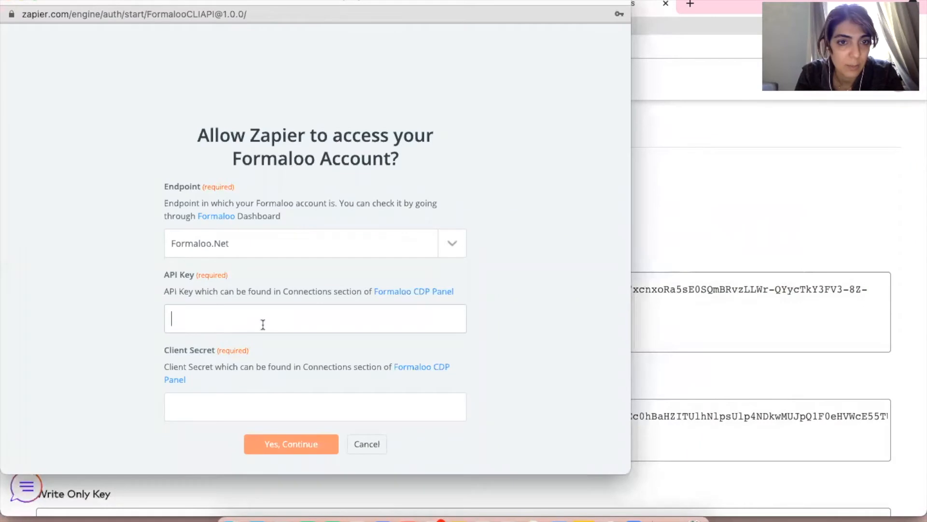
key(super+v)
Paste the Formaloo secret key into Client Secret and authorize the connection.
scroll(264, 325, down, 3)
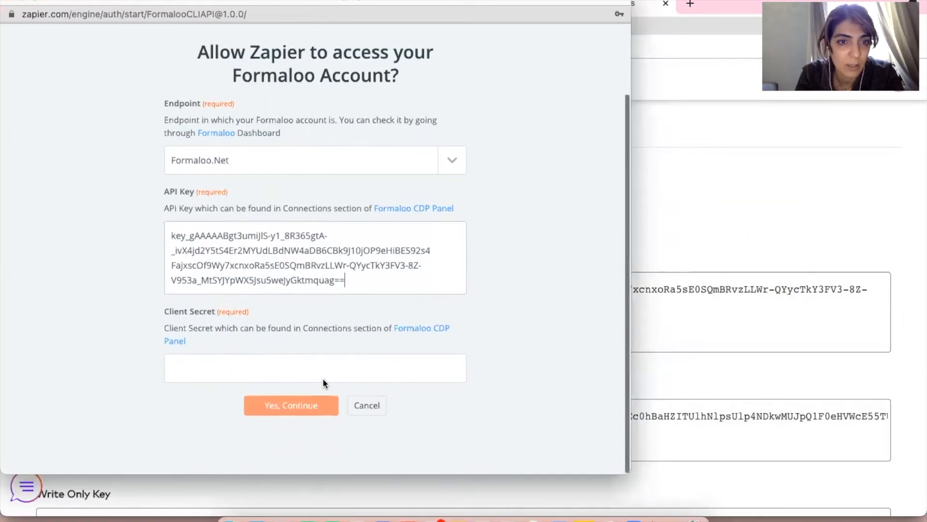
click(296, 368)
click(721, 367)
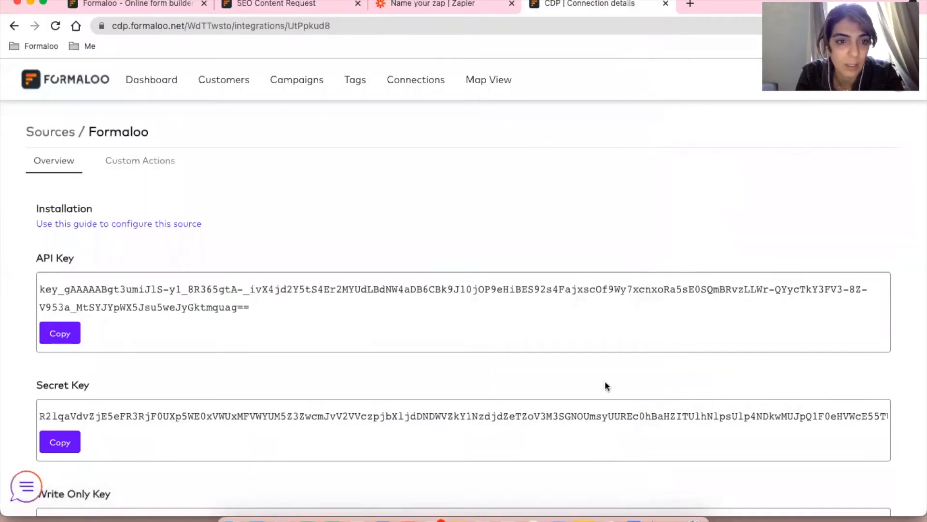
click(59, 441)
key(super+grave)
click(247, 363)
key(super+v)
click(303, 405)
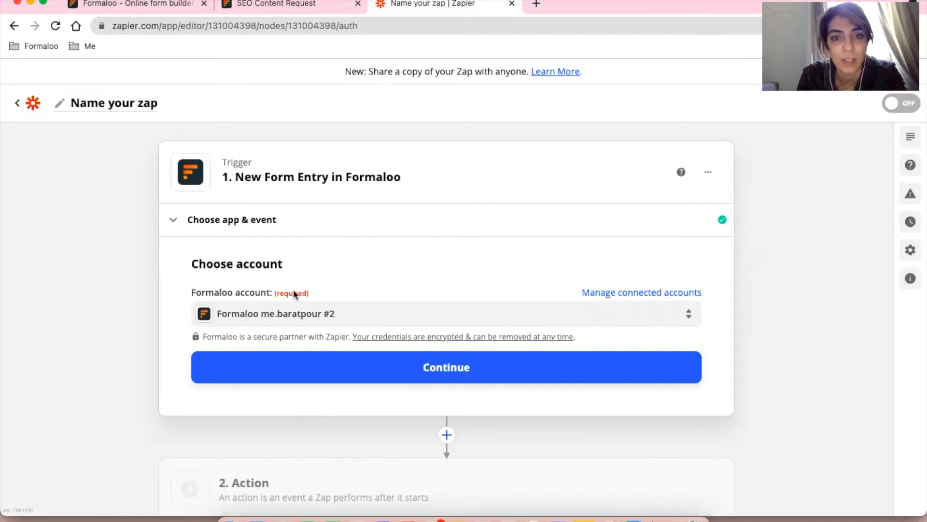
Confirm the Formaloo account and set the trigger form to SEO Content Request via a 'seo' search.
click(448, 369)
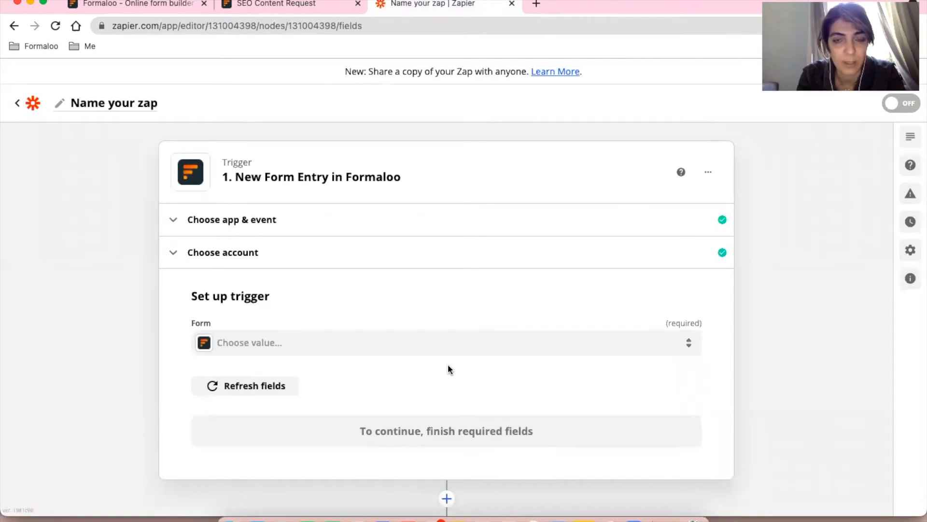
scroll(447, 309, down, 2)
click(446, 297)
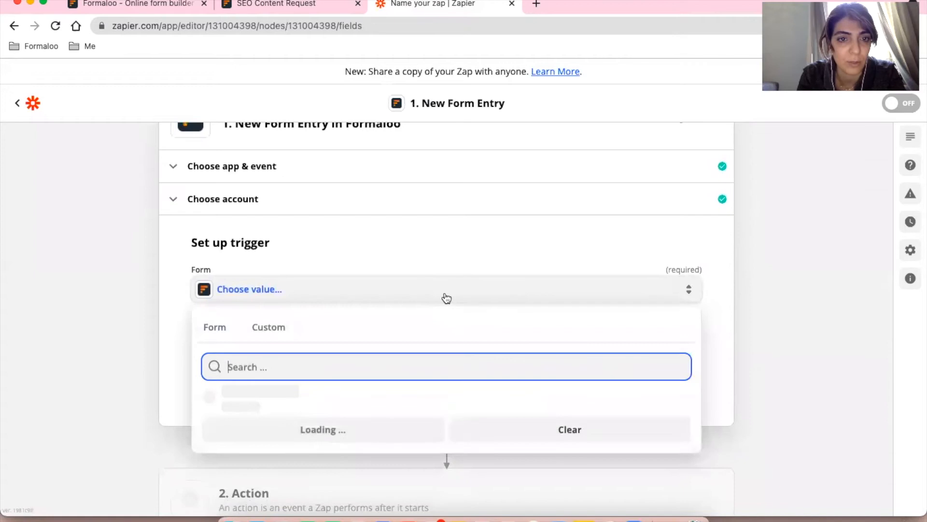
click(441, 240)
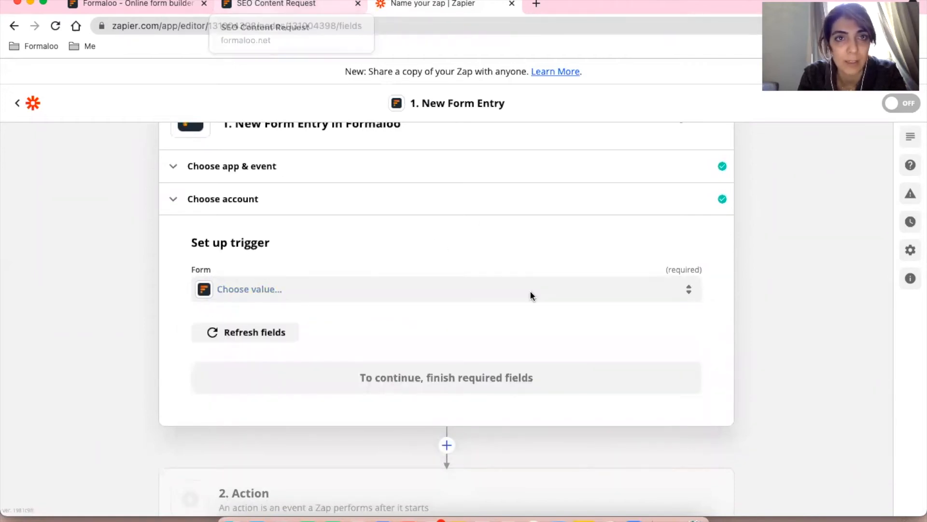
click(458, 300)
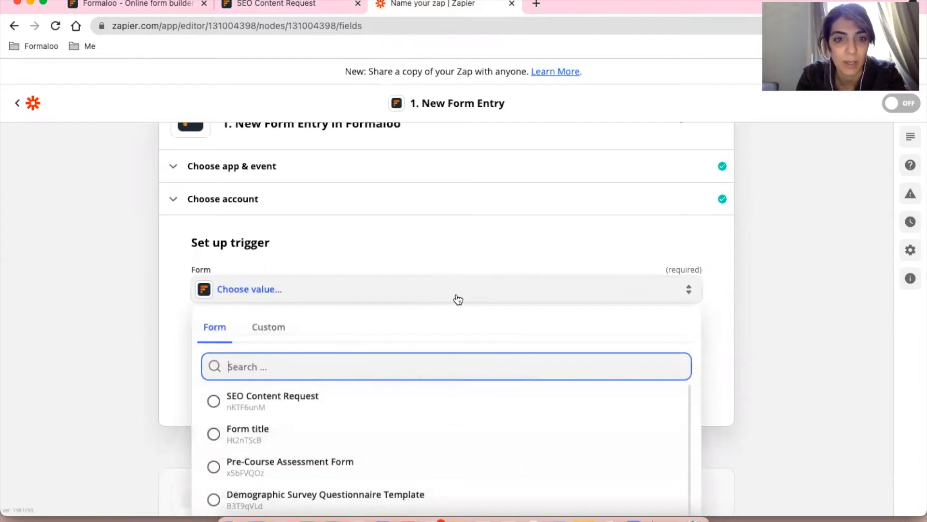
text(seo)
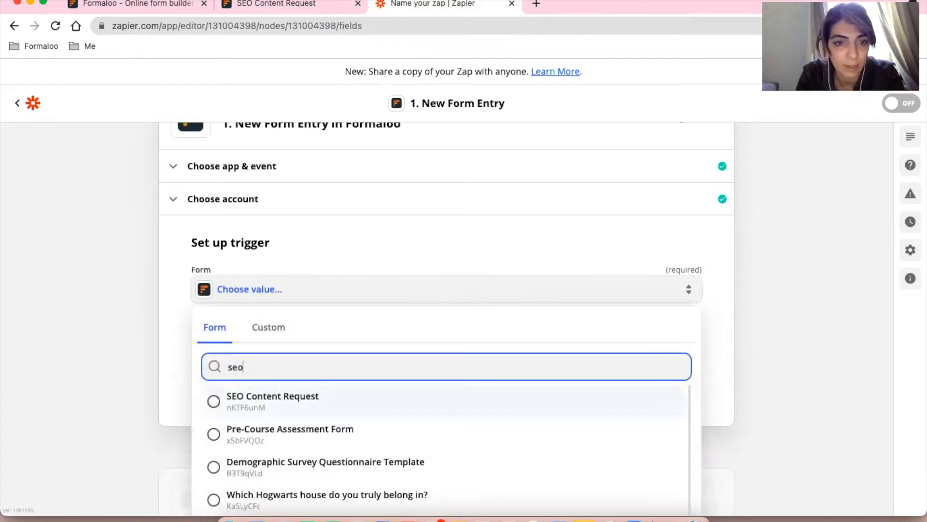
click(319, 395)
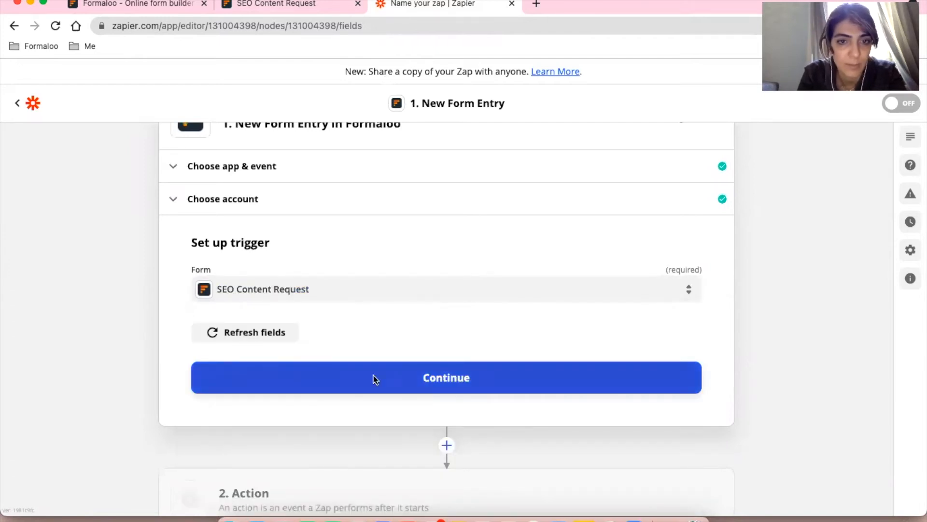
click(468, 377)
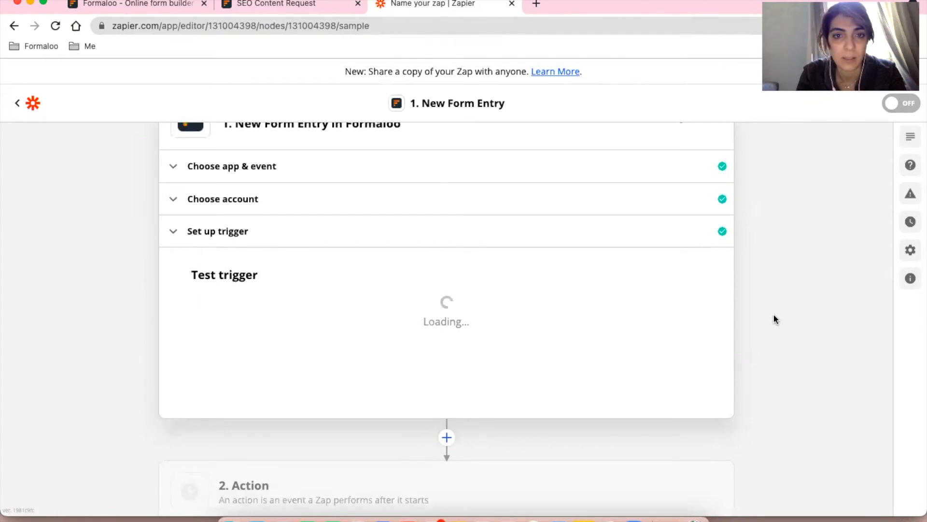
Test the trigger, which finds no form entry, and go to the live SEO Content Request form.
scroll(774, 318, down, 2)
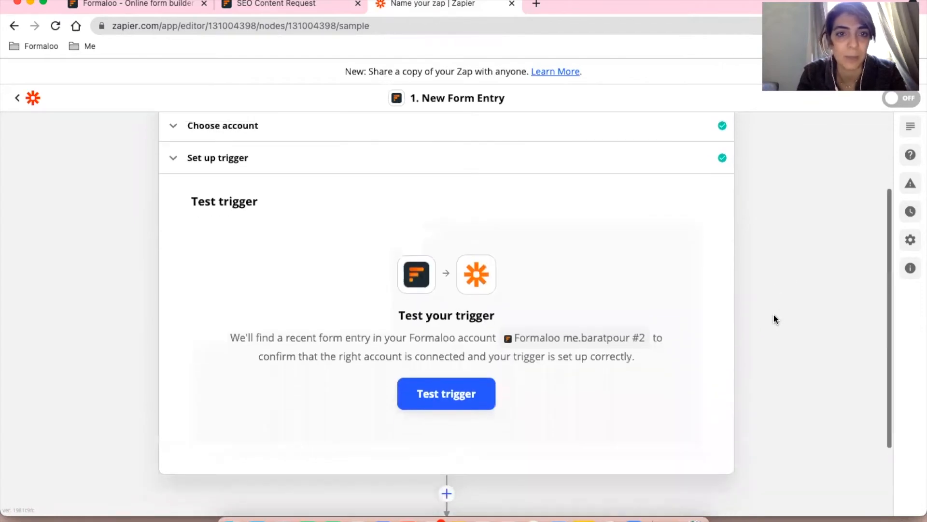
click(444, 393)
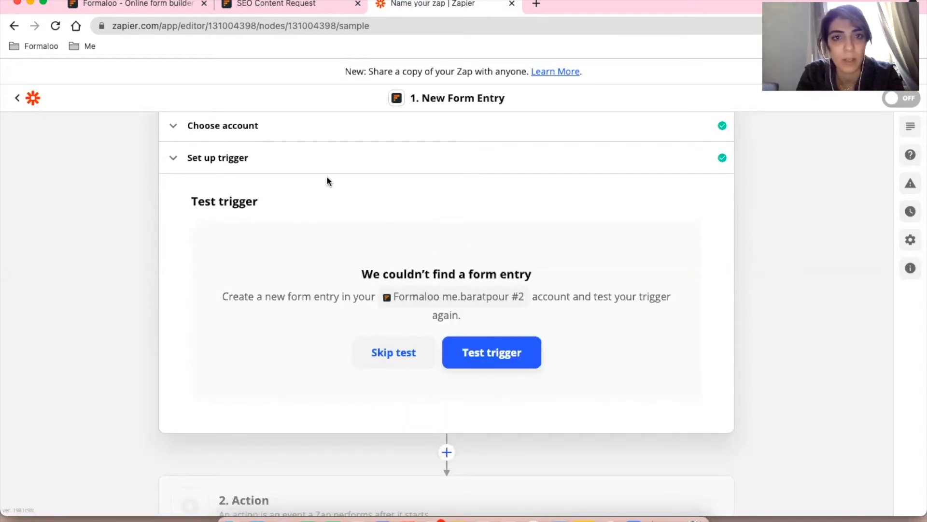
click(289, 5)
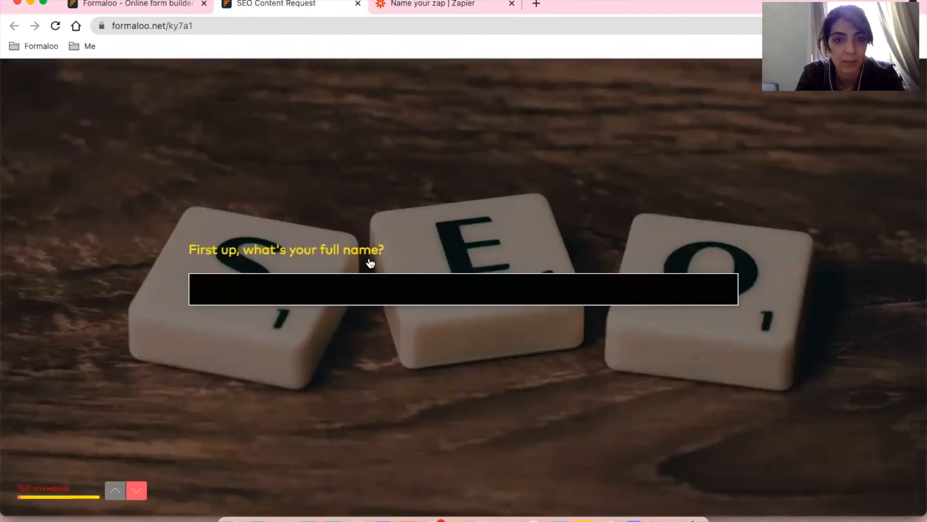
Enter the test respondent's full name and email address in the live form.
click(370, 275)
text(Mehrnoosh)
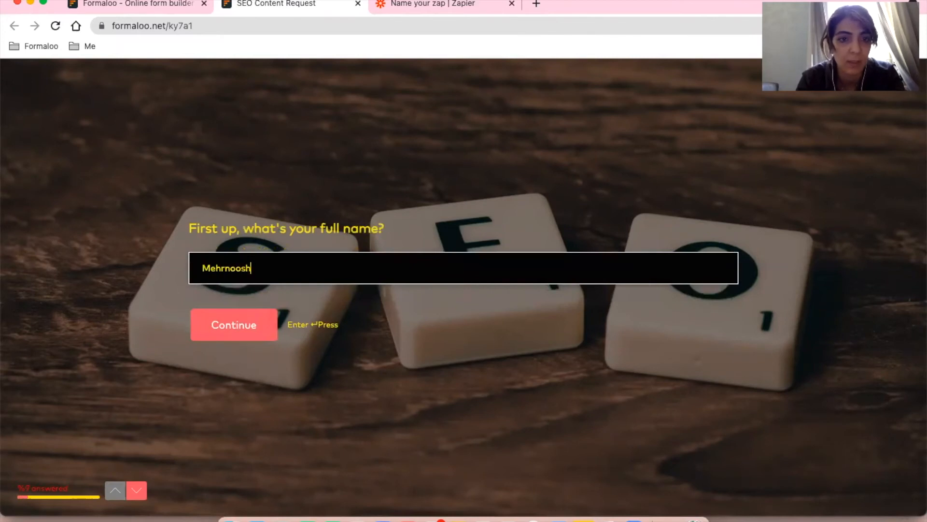
key(Return)
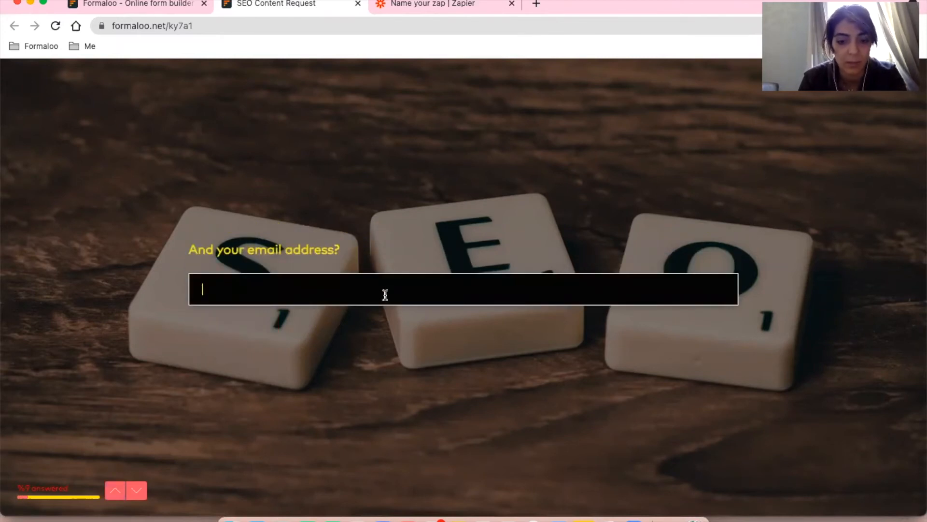
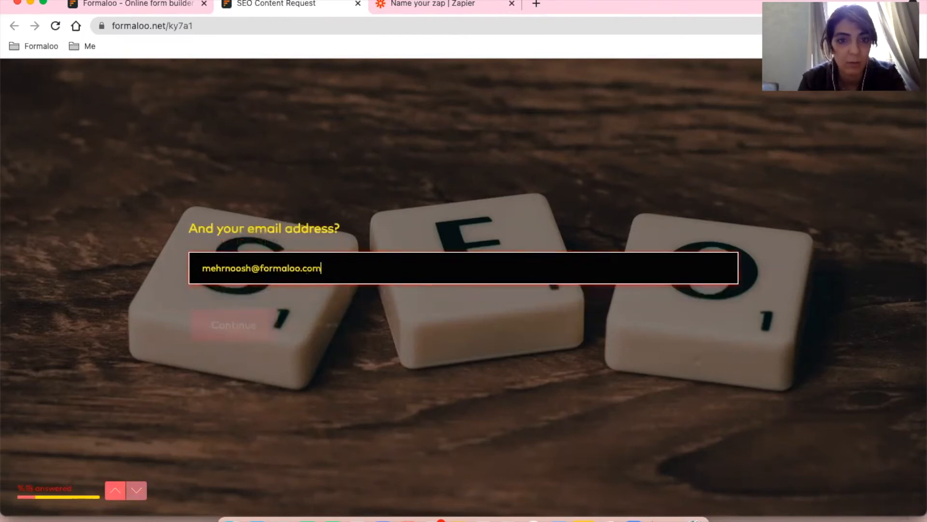
key(Return)
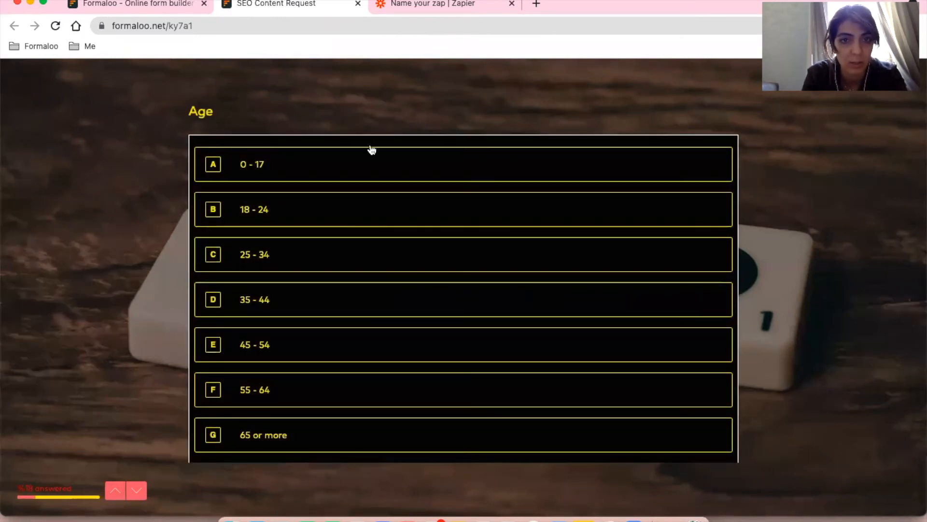
Answer Age 0 - 17 and gender F, skip the remaining questions, and submit.
click(381, 164)
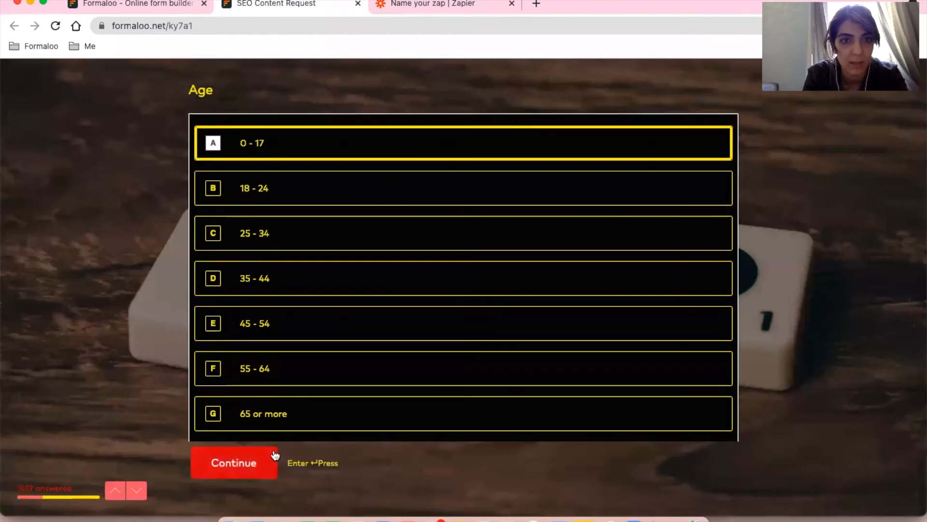
click(274, 457)
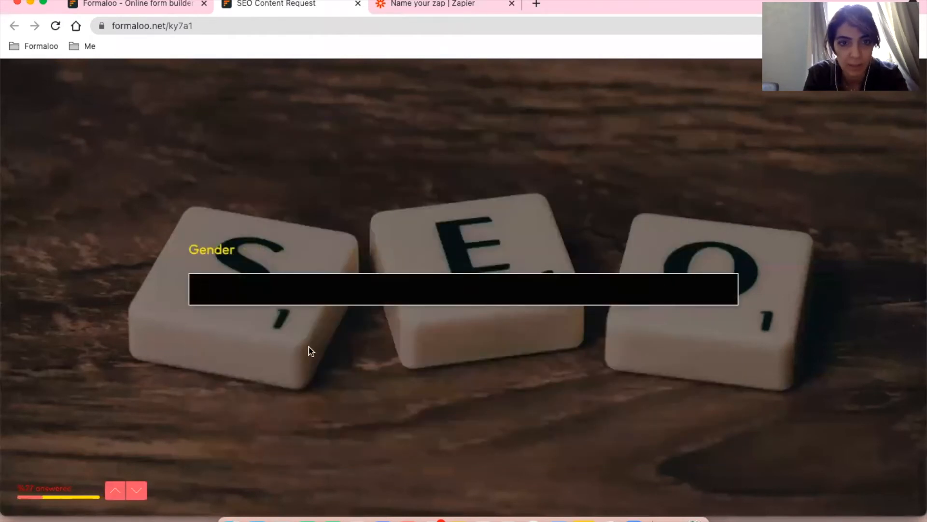
key(Return)
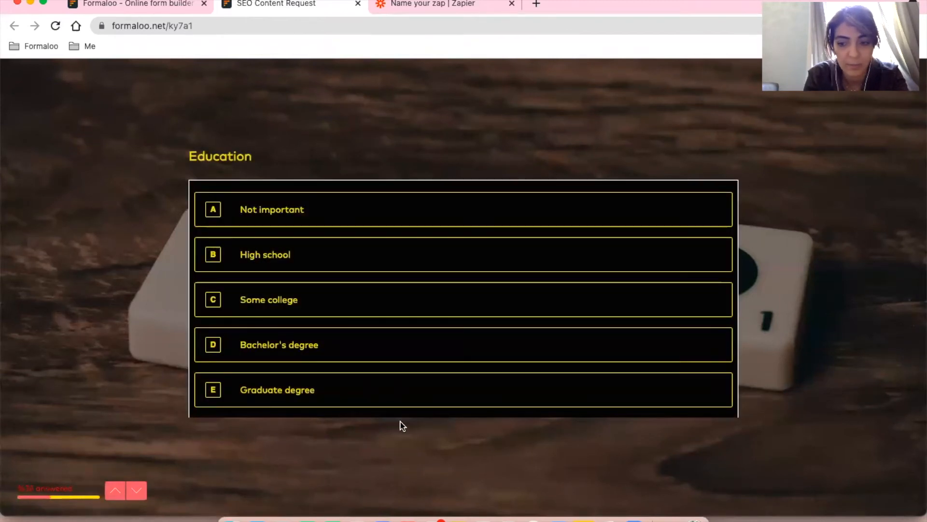
key(Return)
key(Return)
key(Return)
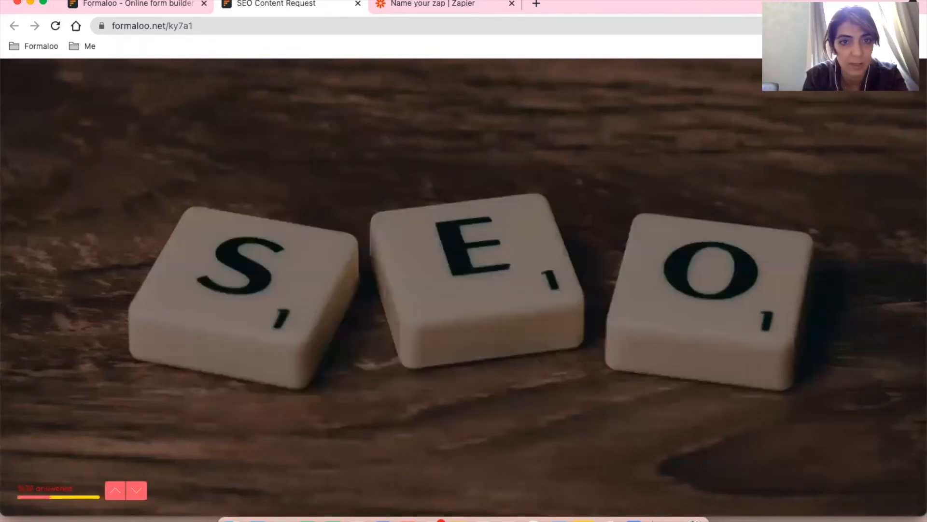
key(Return)
key(Return)
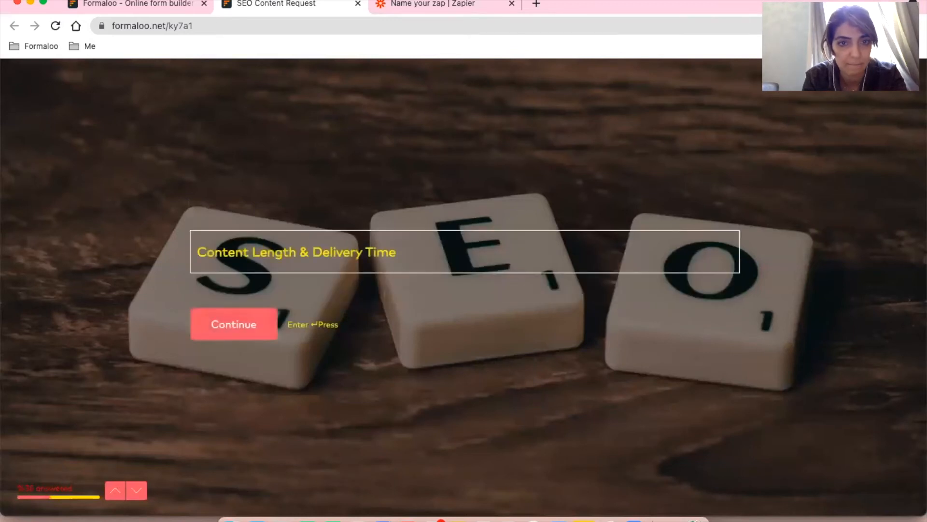
click(260, 323)
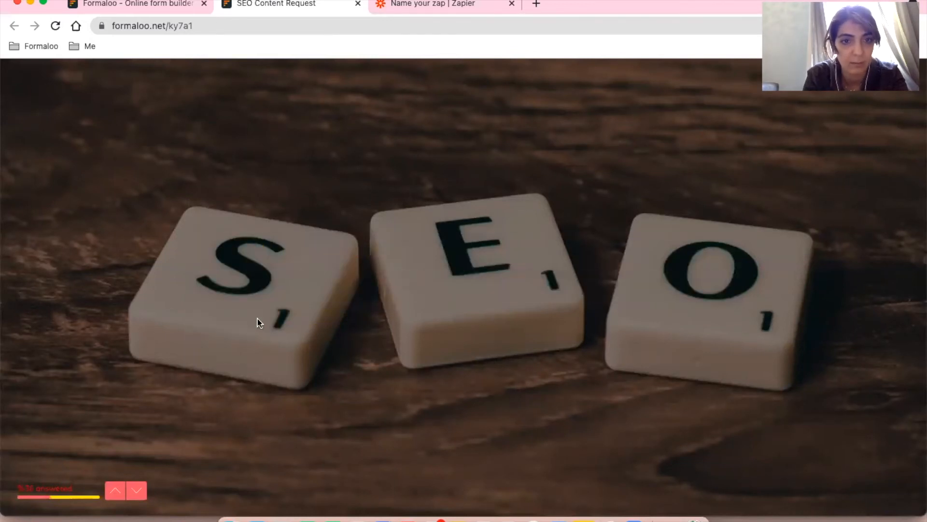
key(Return)
key(Return)
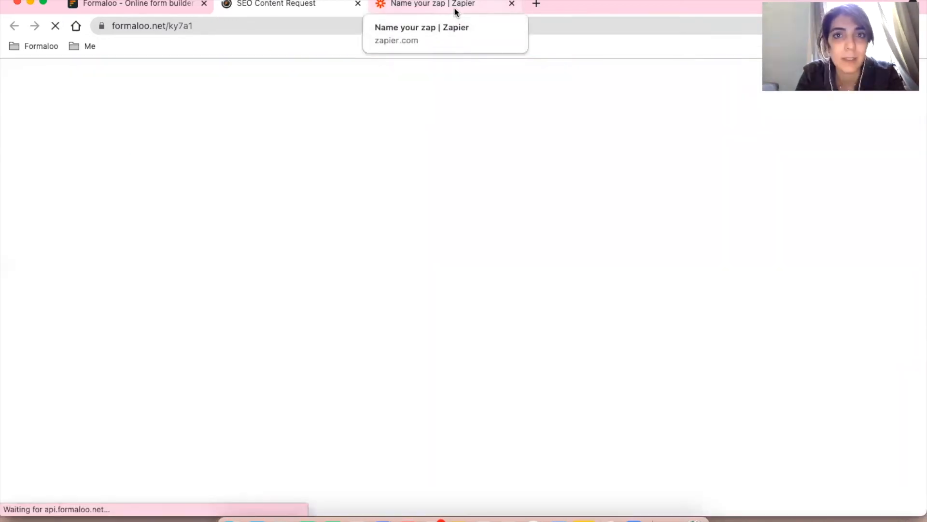
click(454, 7)
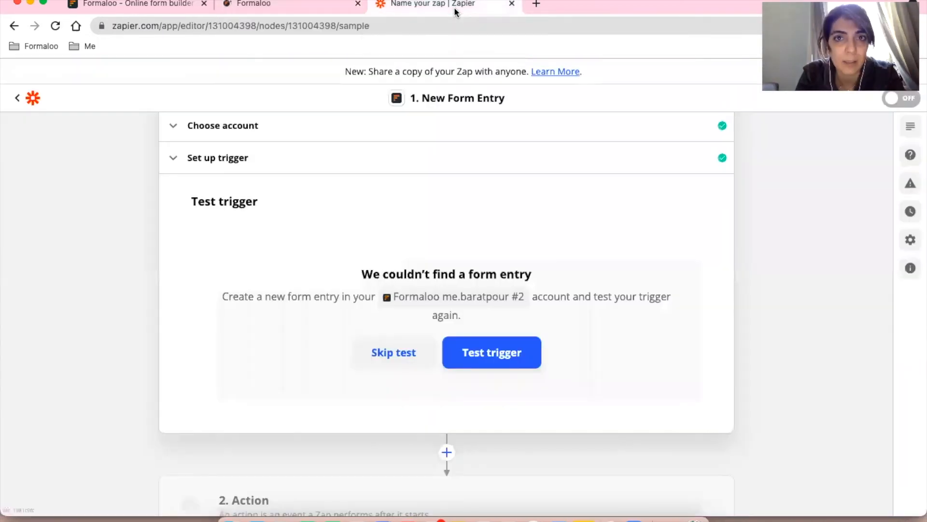
Retest the trigger to find the new Form Entry A sample and accept it.
click(499, 355)
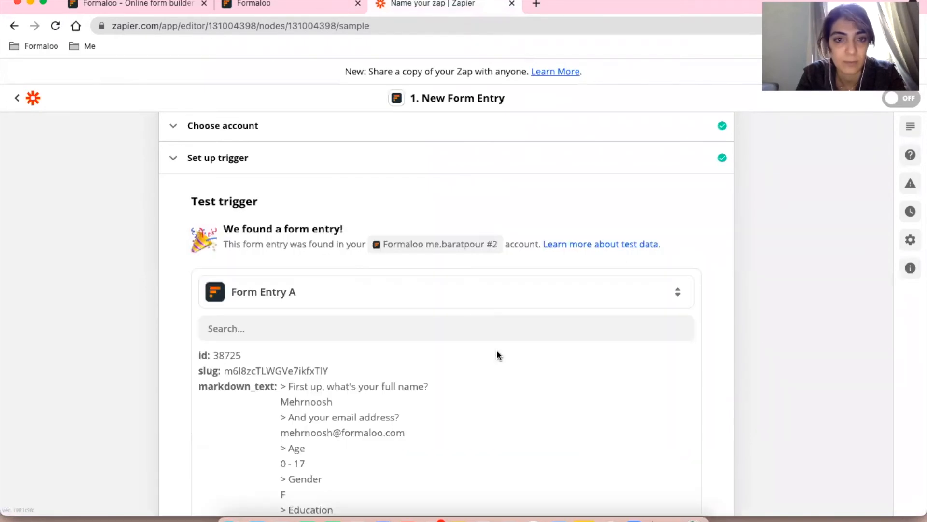
scroll(801, 323, down, 6)
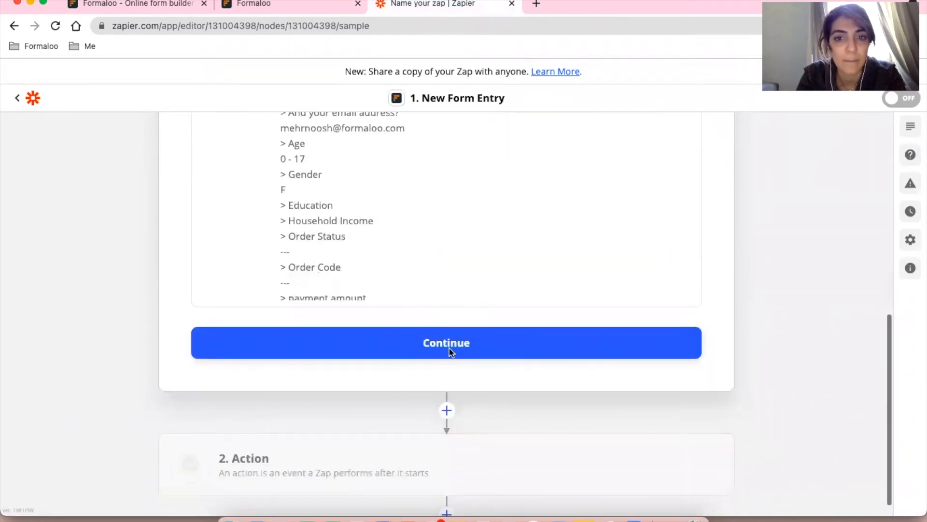
click(451, 352)
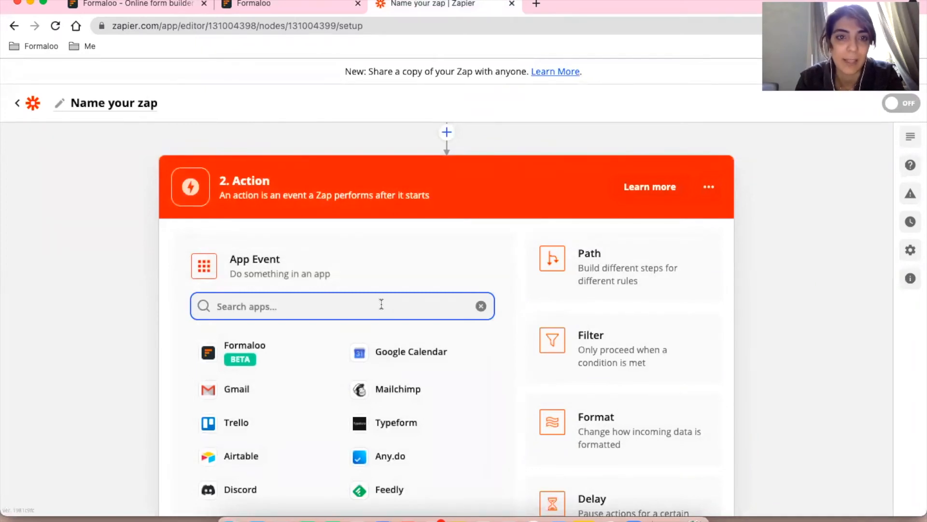
Set the action to Slack's Send Channel Message event and start the Slack sign-in.
text(Sla)
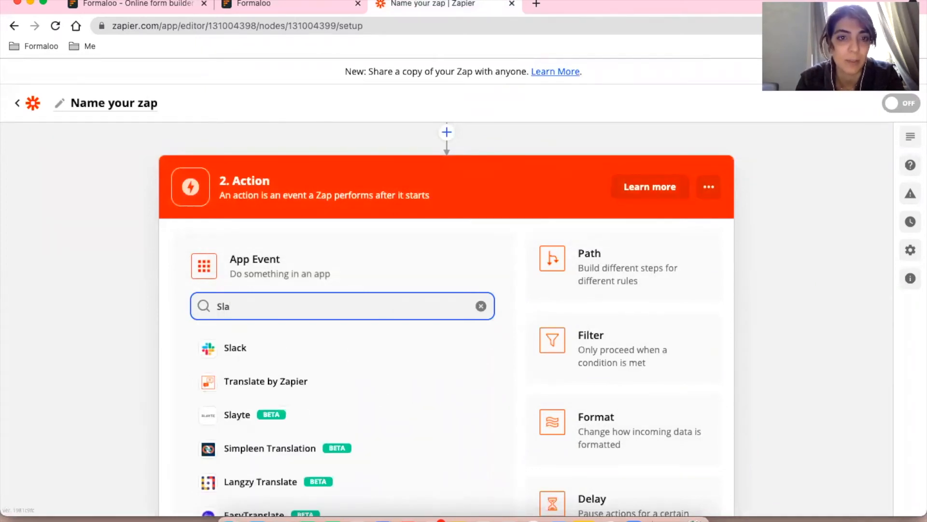
text(ck)
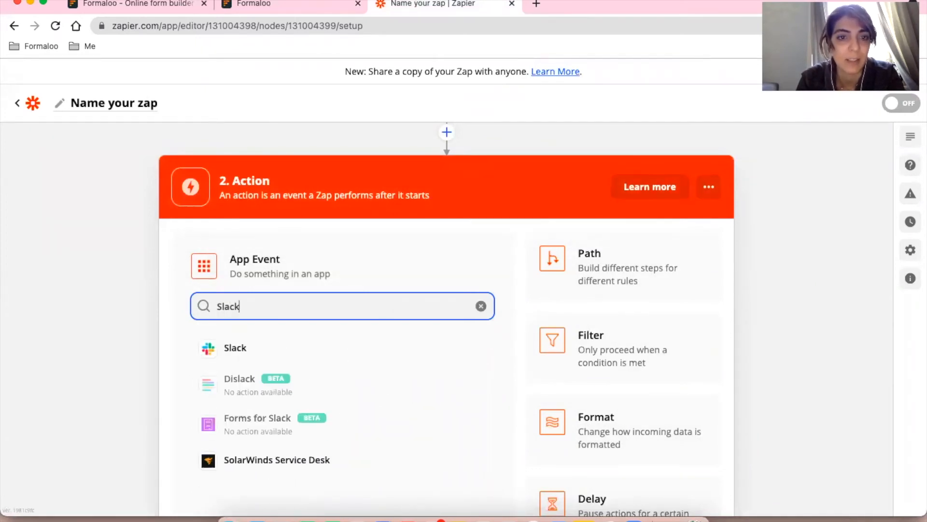
click(234, 349)
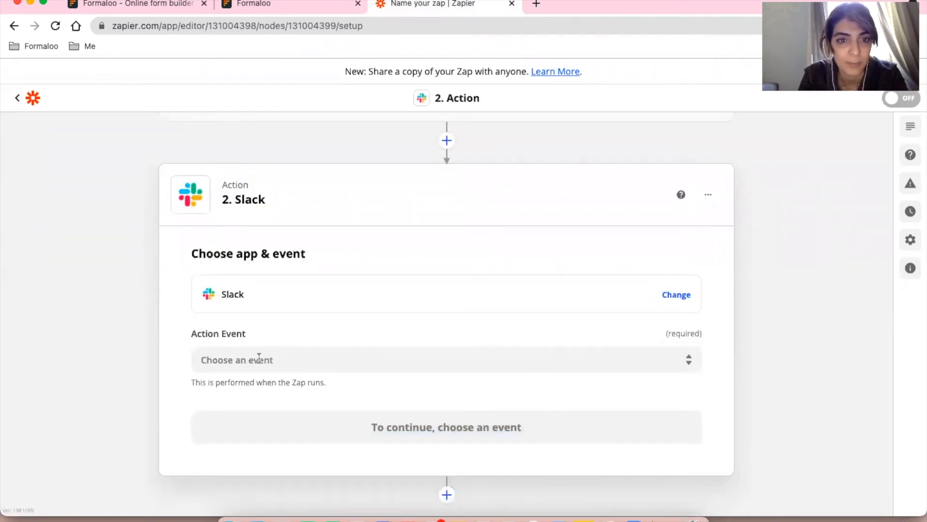
click(274, 360)
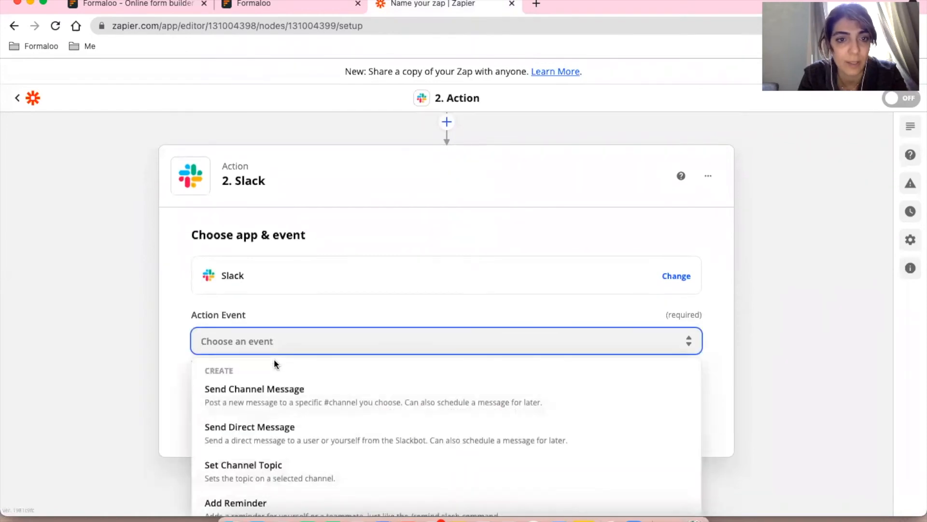
click(266, 405)
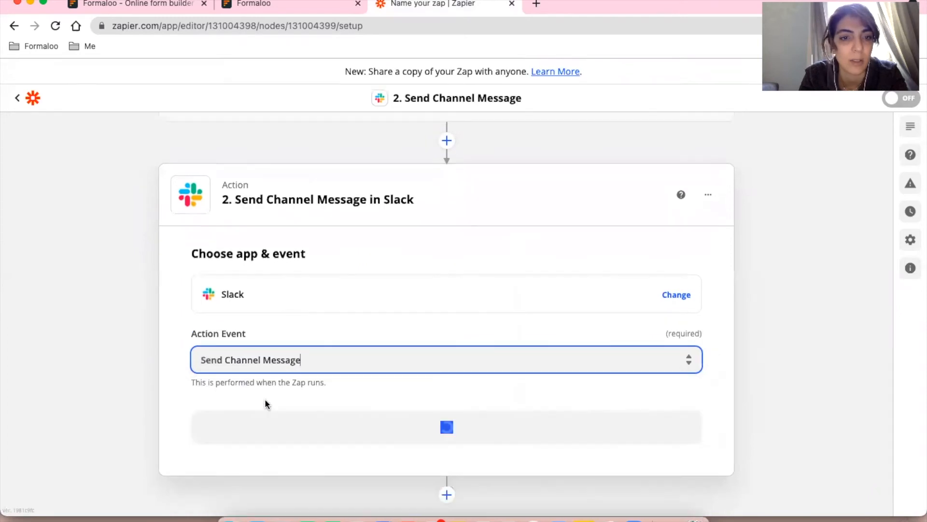
click(444, 432)
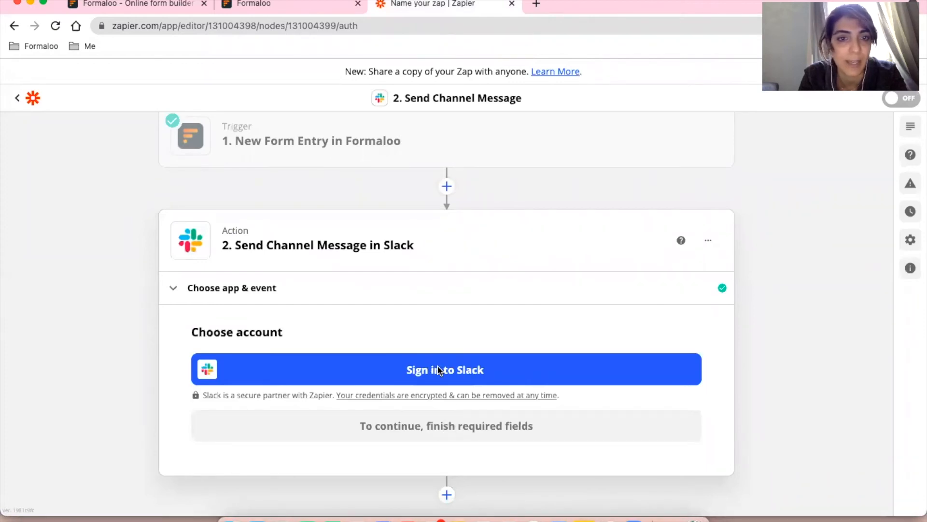
click(437, 370)
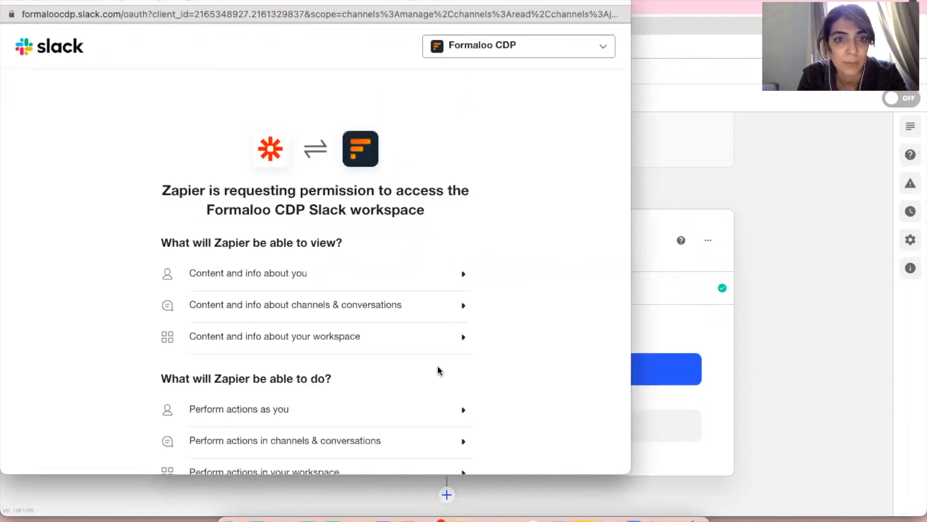
Allow Zapier access to the Formaloo CDP Slack workspace and continue with that account.
scroll(438, 370, down, 3)
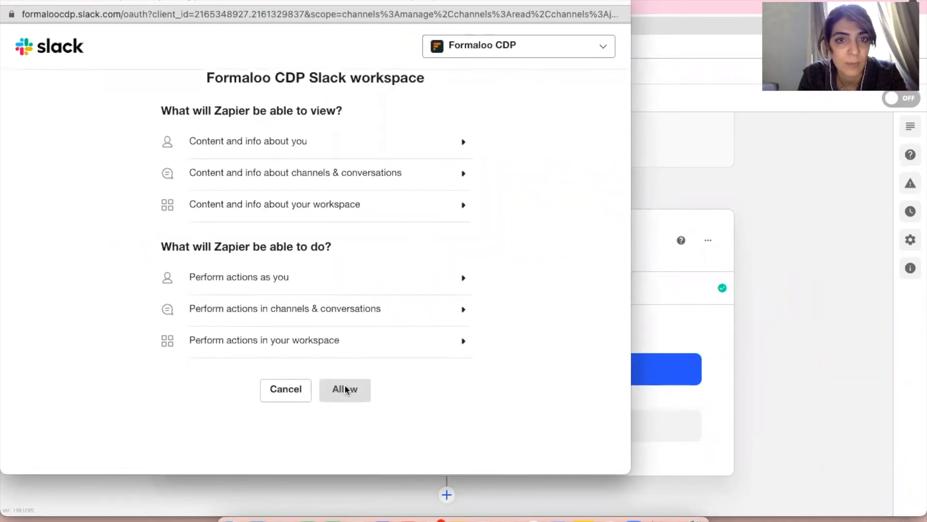
scroll(347, 390, up, 2)
scroll(347, 390, down, 1)
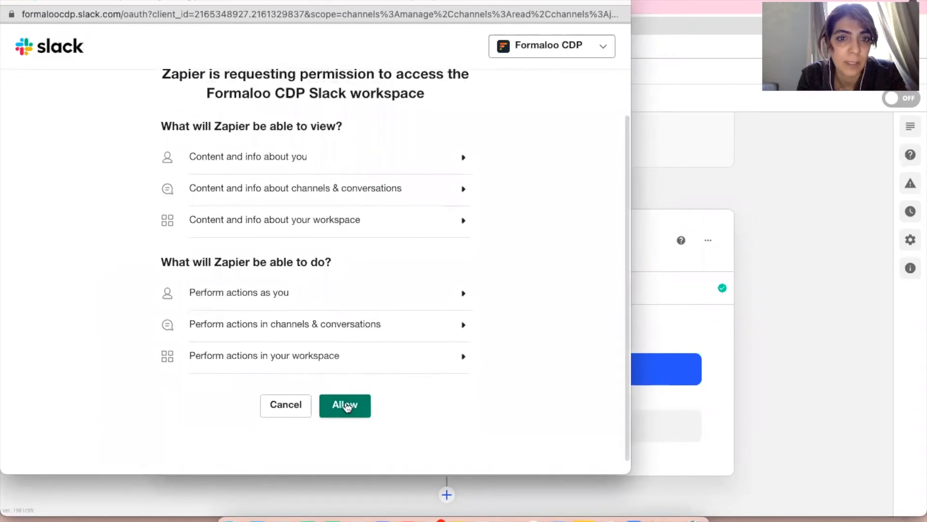
click(346, 407)
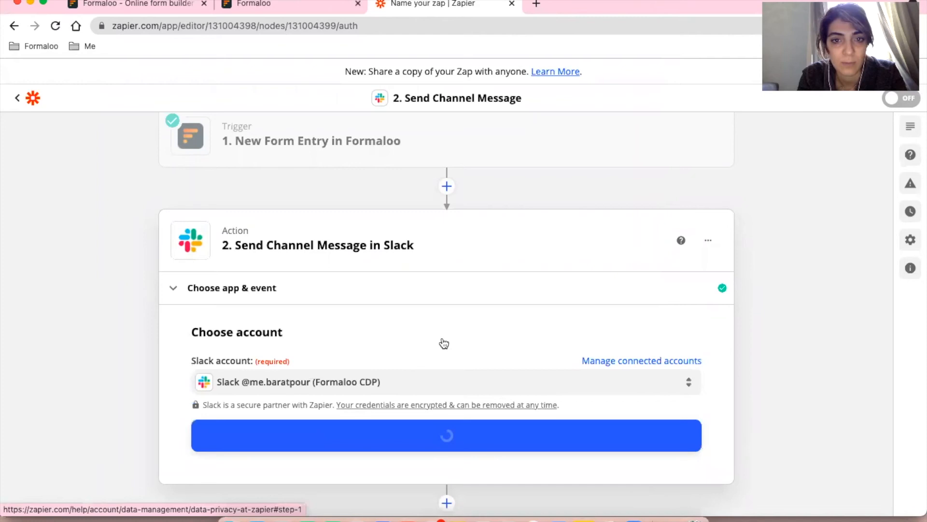
click(443, 432)
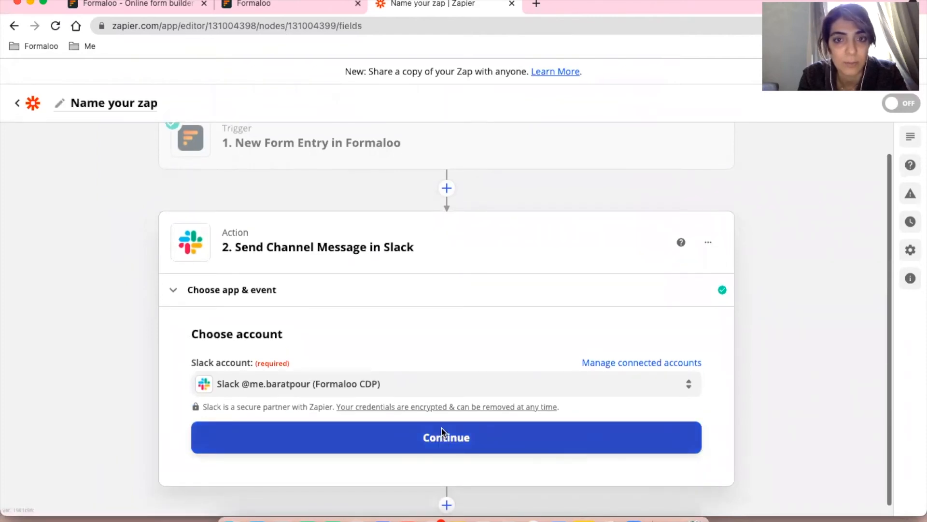
Set the Slack message channel to sales-leads.
scroll(441, 426, down, 4)
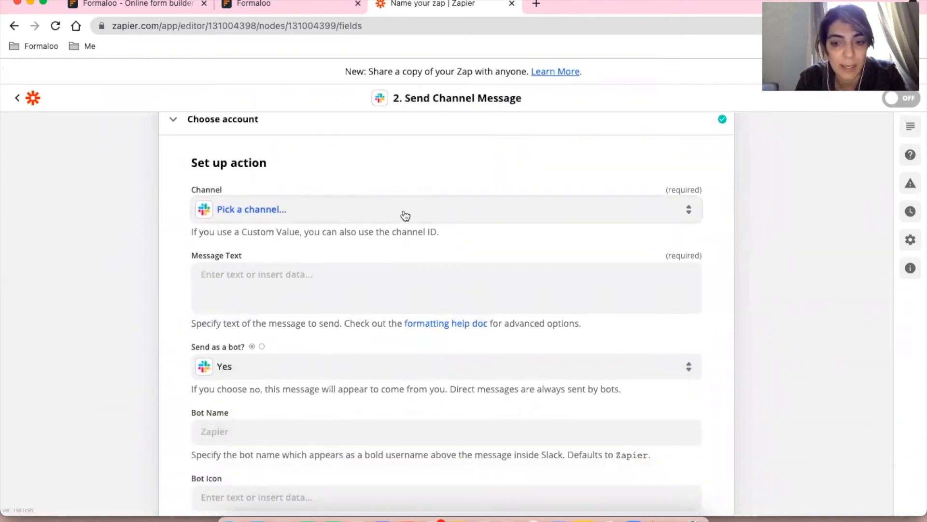
click(404, 213)
text(sales)
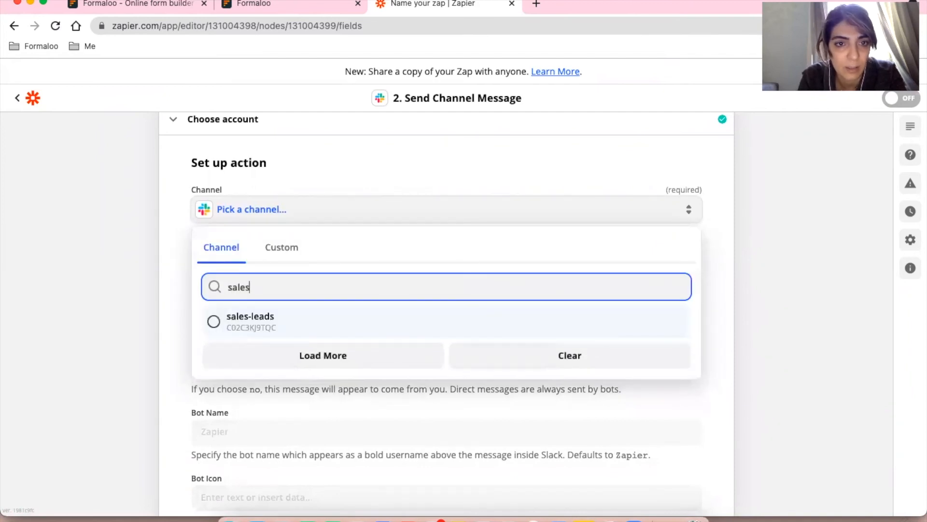
click(397, 316)
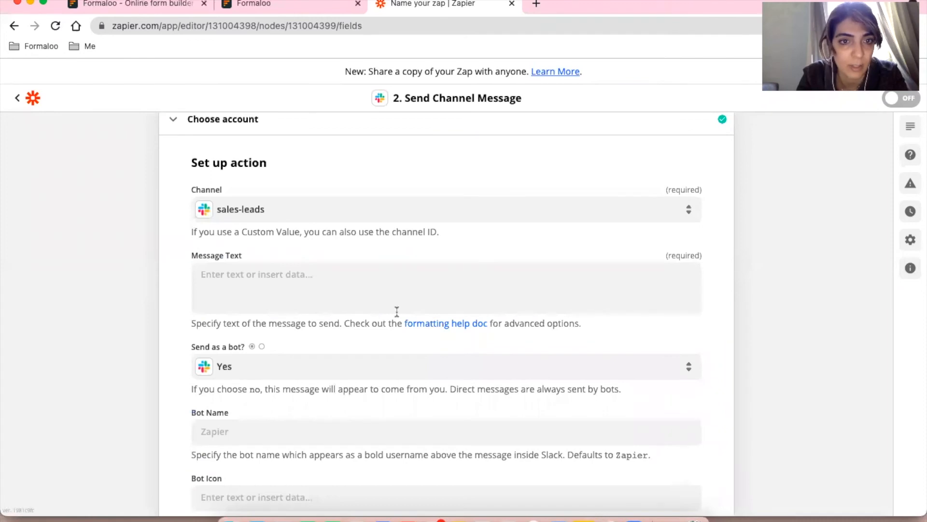
Write a new-lead message ending 'The email address is:' plus the 'And your email address?' field.
scroll(189, 248, down, 2)
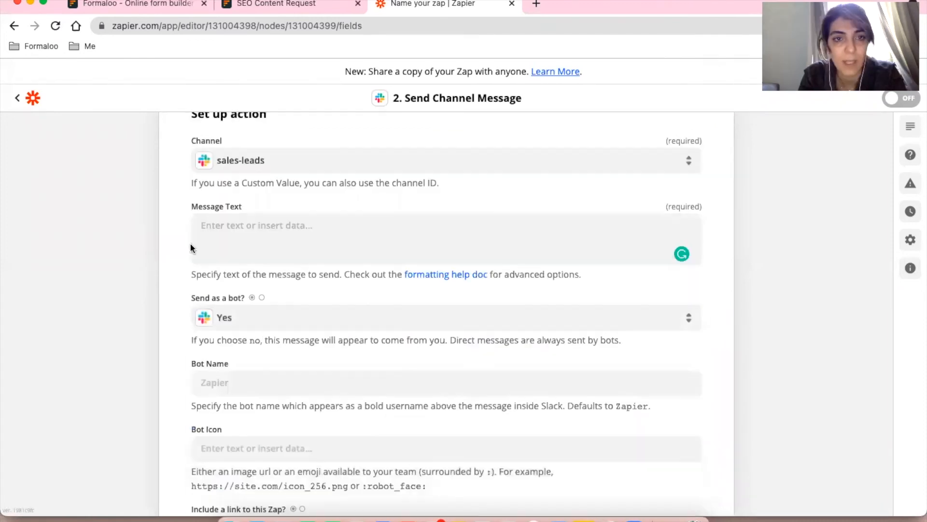
click(252, 230)
text(T)
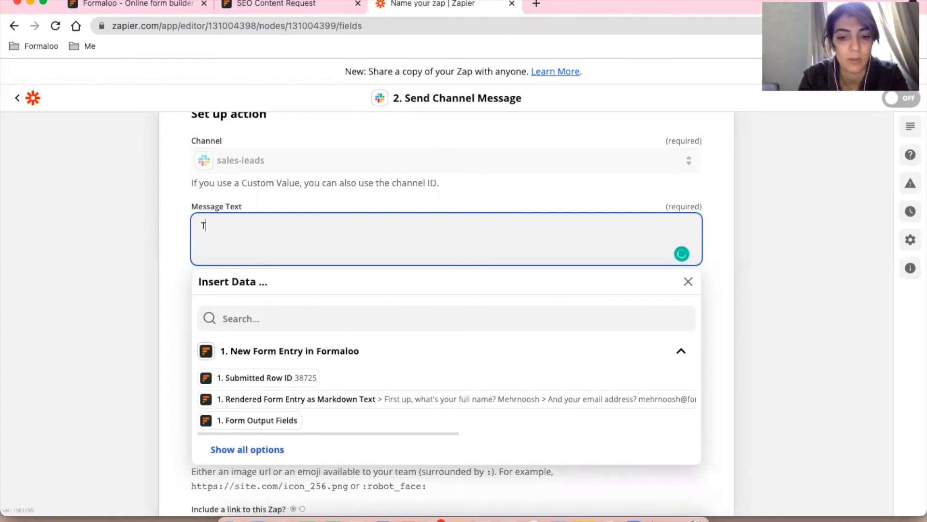
text(ey there's a new lead!)
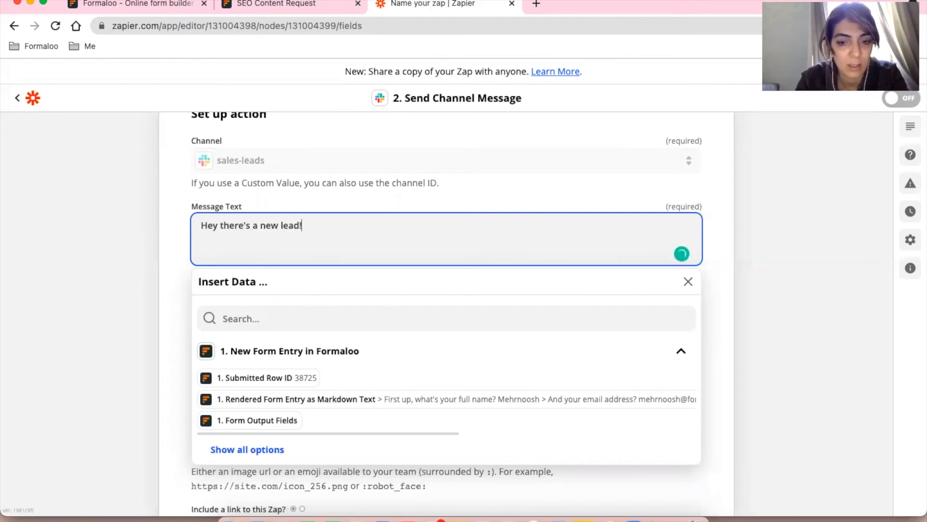
text( Th)
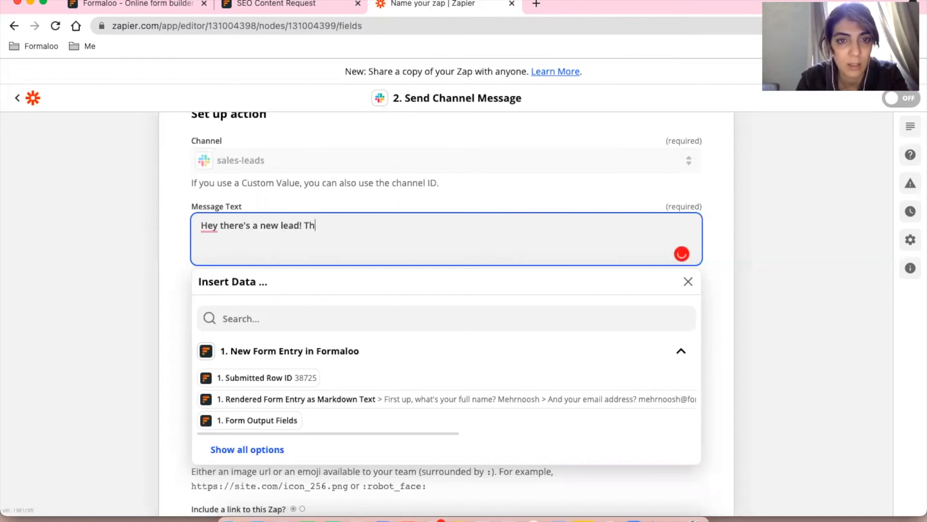
text(e em)
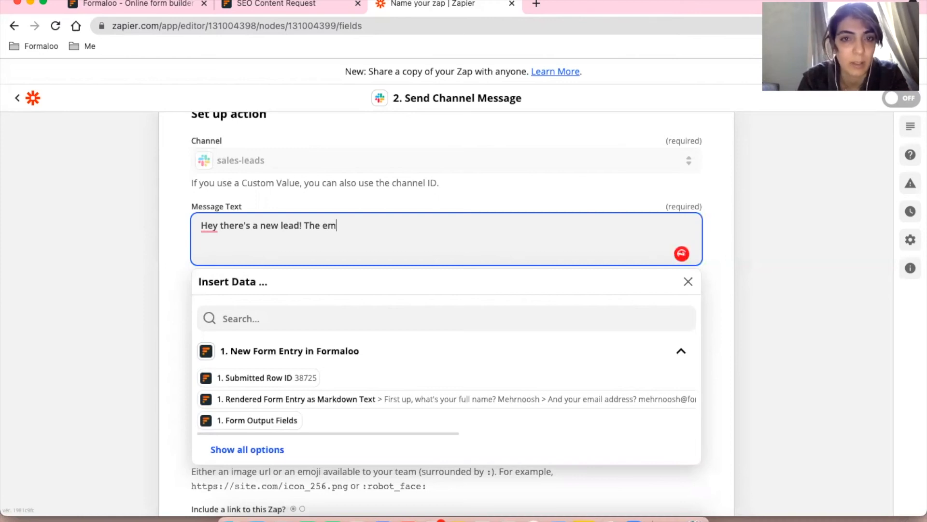
text(ail addre)
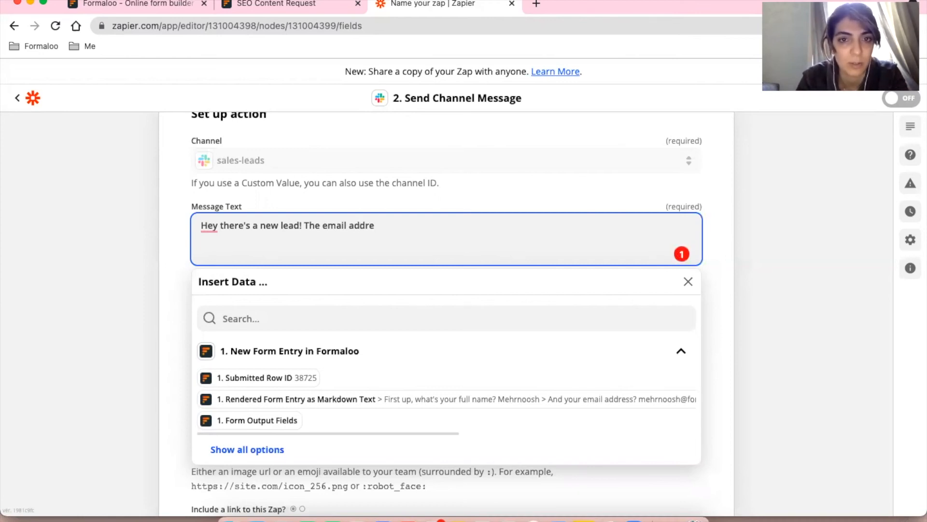
key(BackSpace)
key(BackSpace)
key(BackSpace)
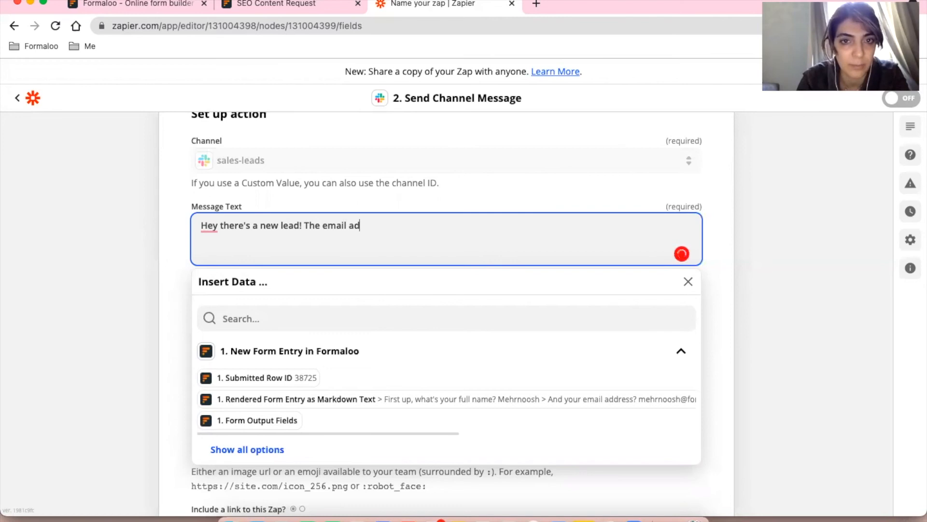
text(ress)
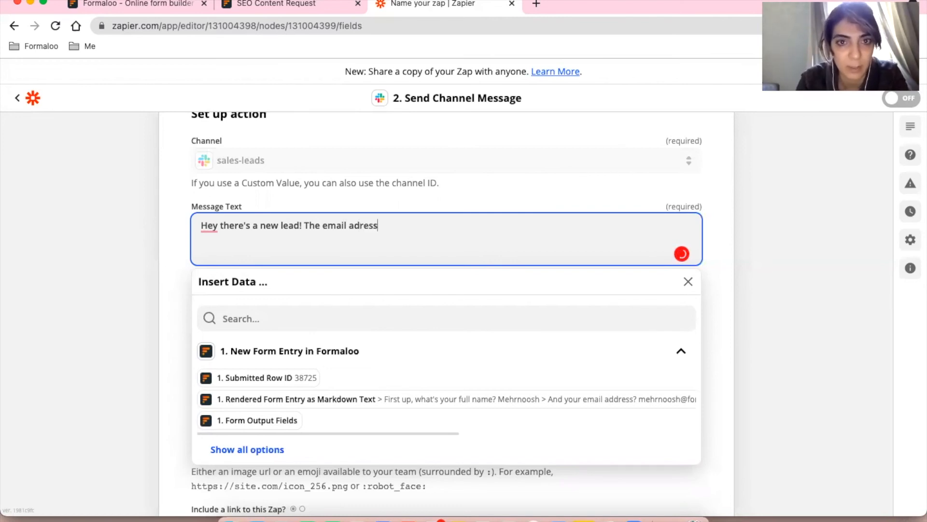
text( is:)
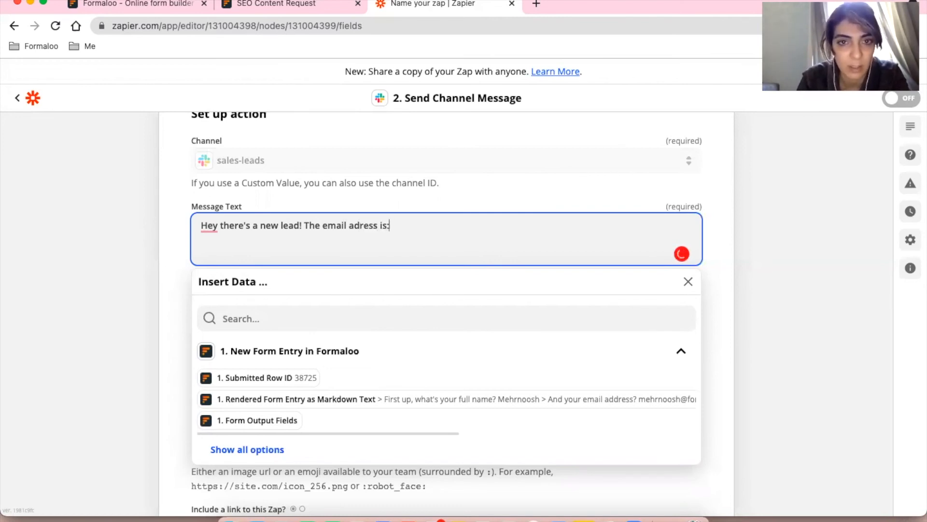
click(247, 450)
scroll(247, 452, down, 2)
scroll(247, 450, down, 3)
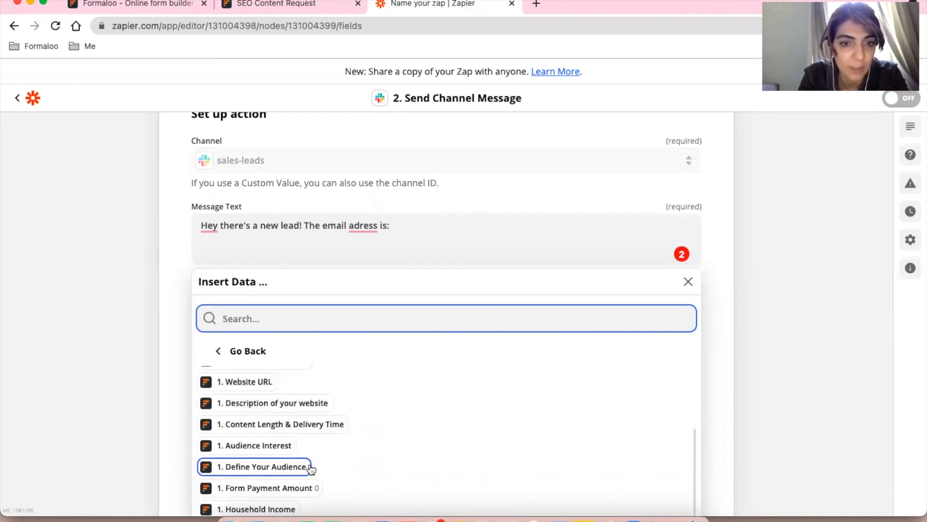
scroll(311, 467, down, 2)
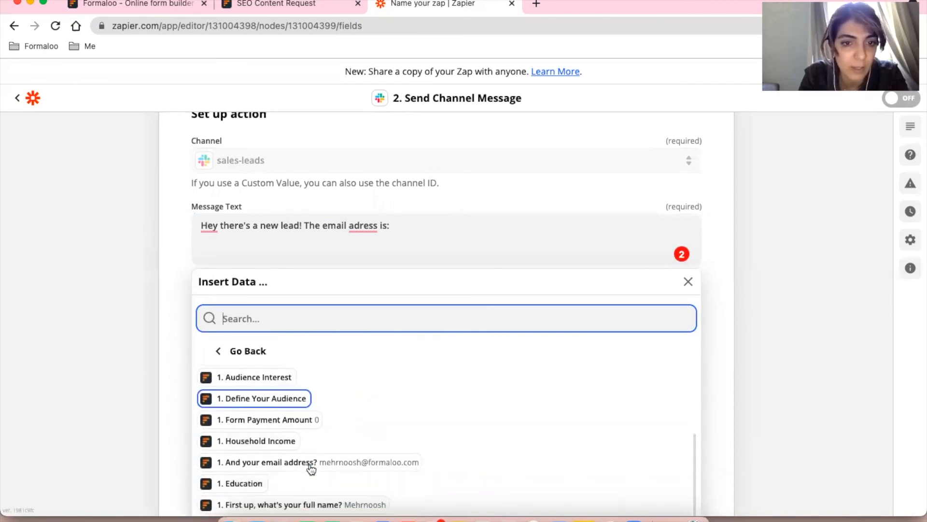
click(282, 456)
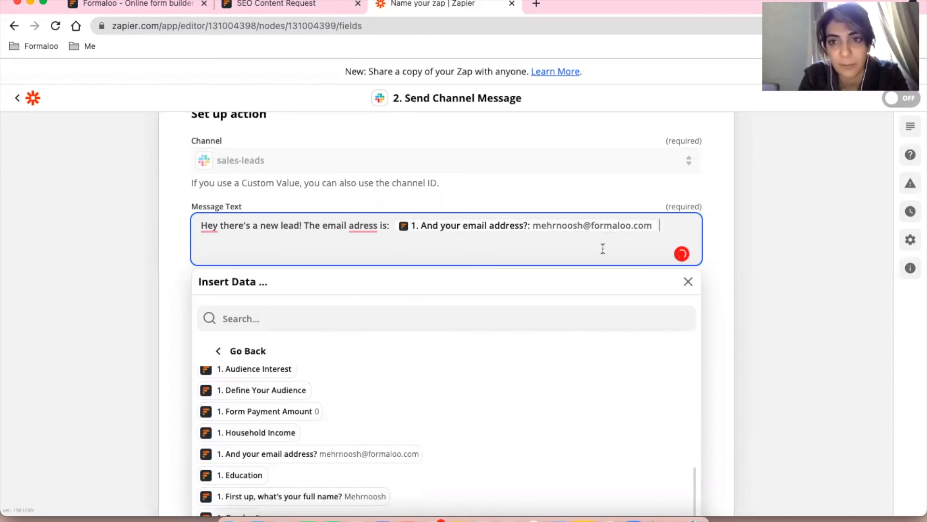
click(717, 231)
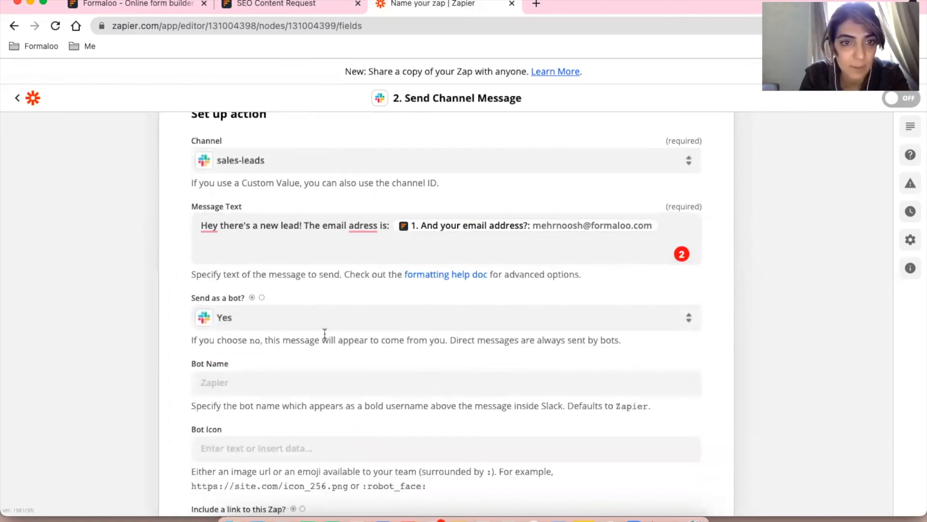
Send a test message to sales-leads and switch to Slack to verify it arrived.
scroll(325, 333, down, 3)
scroll(324, 337, down, 10)
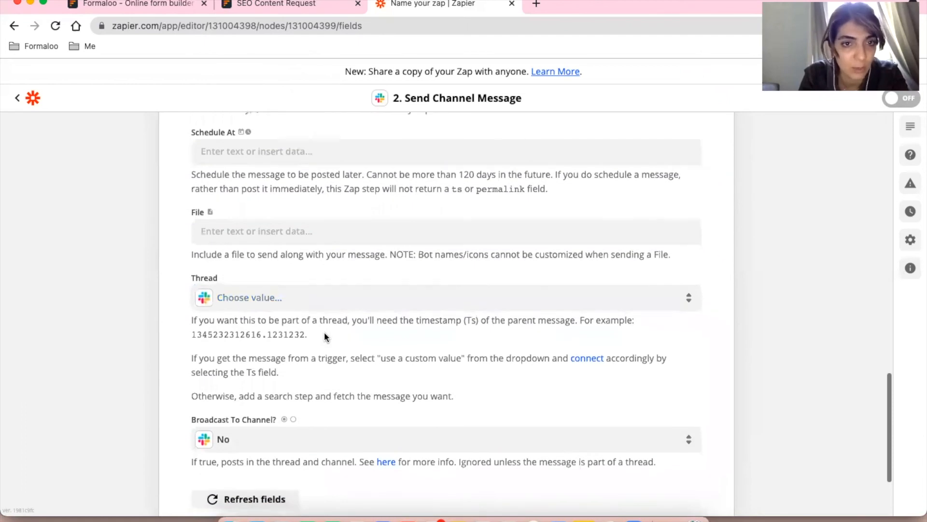
scroll(326, 338, down, 3)
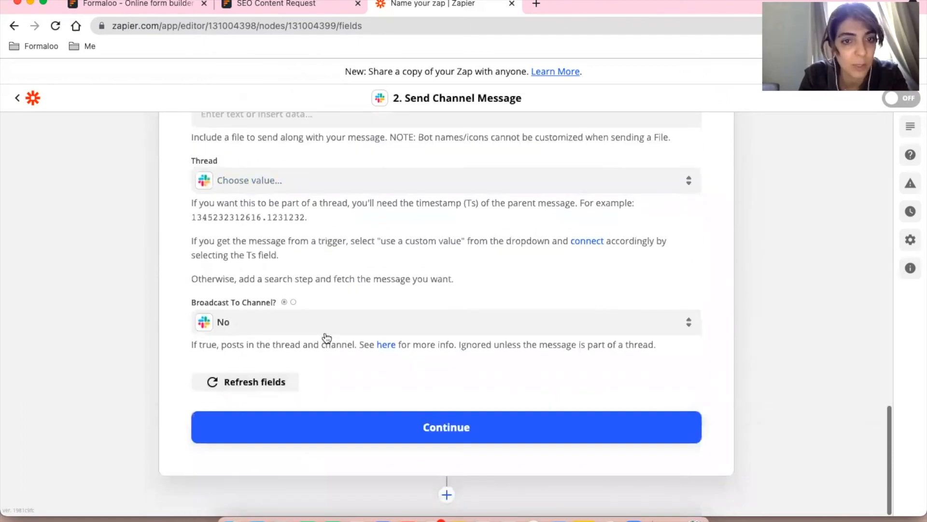
click(458, 424)
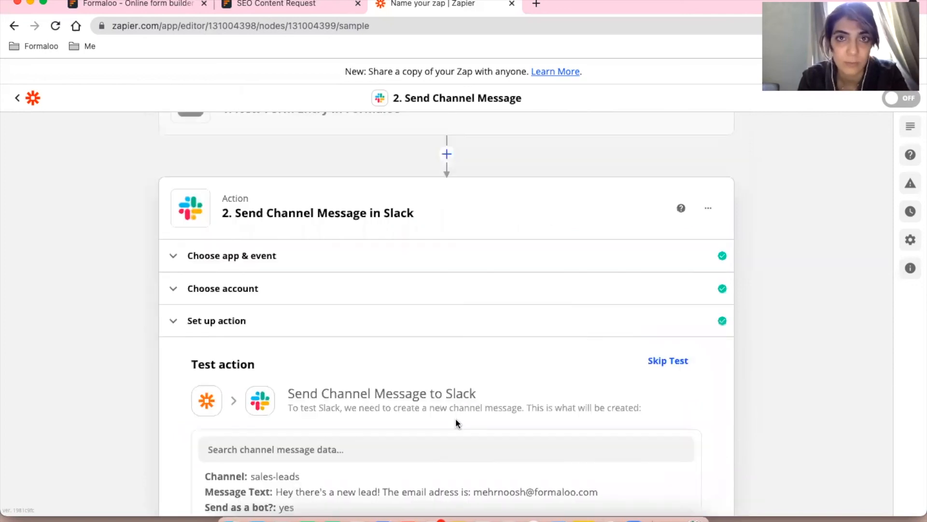
scroll(805, 400, down, 10)
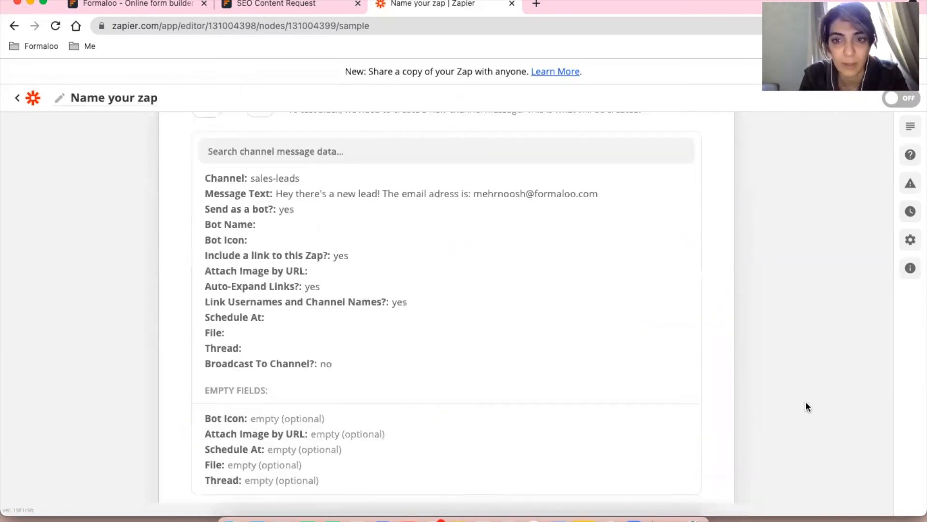
click(587, 430)
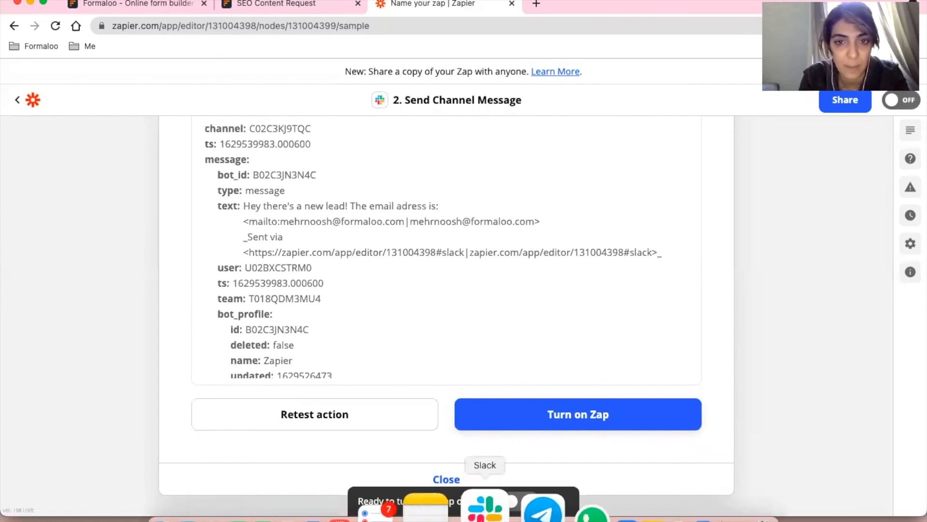
click(485, 507)
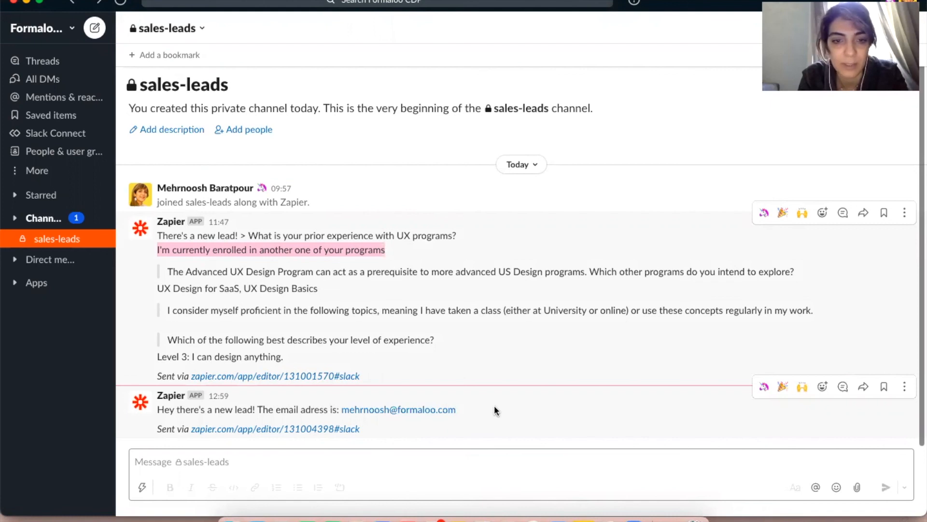
key(super+Tab)
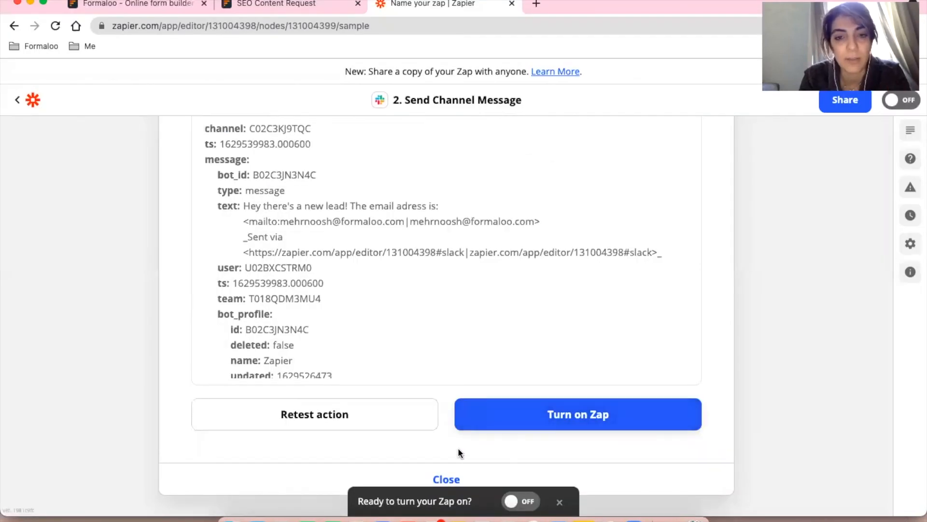
Turn on the zap from the test results.
click(579, 415)
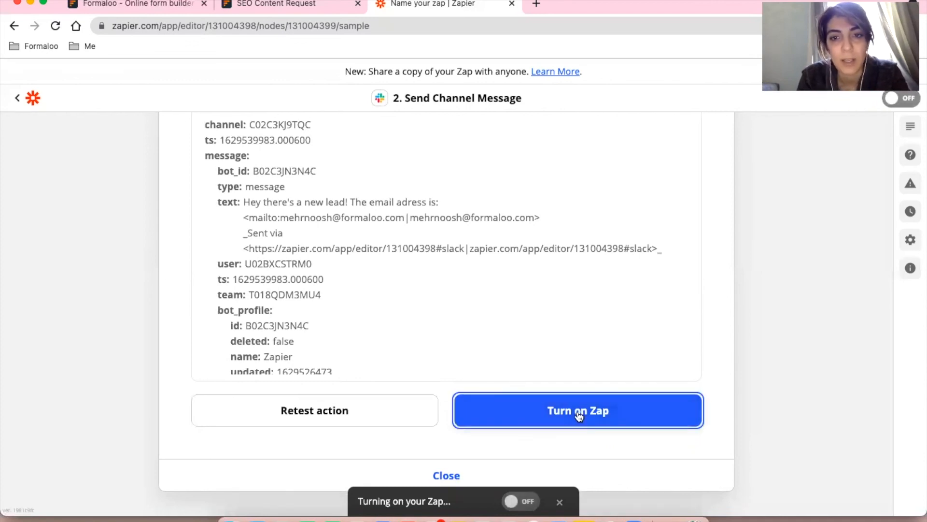